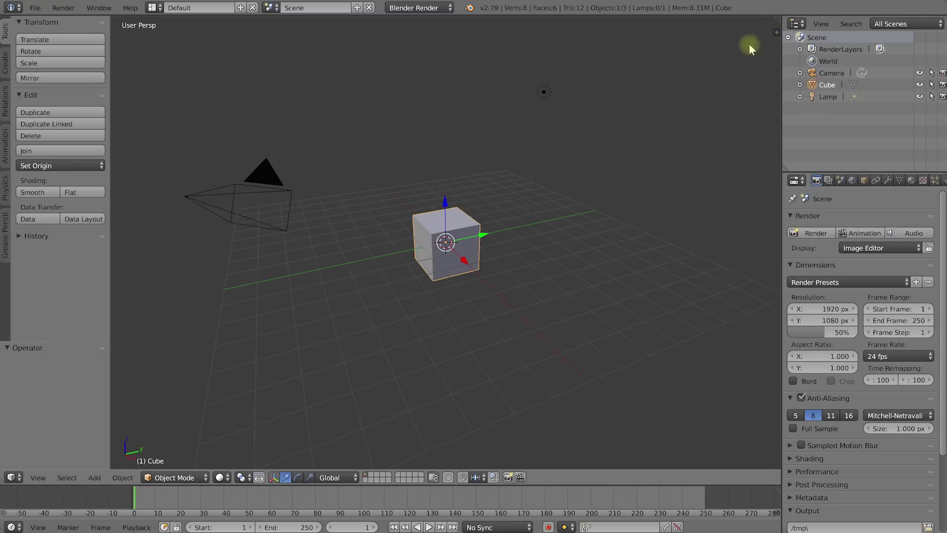
- Split the 3D view into three areas, changing the upper new one to the NLA Editor and the lower one to the Dope Sheet
drag(772, 18, 394, 74)
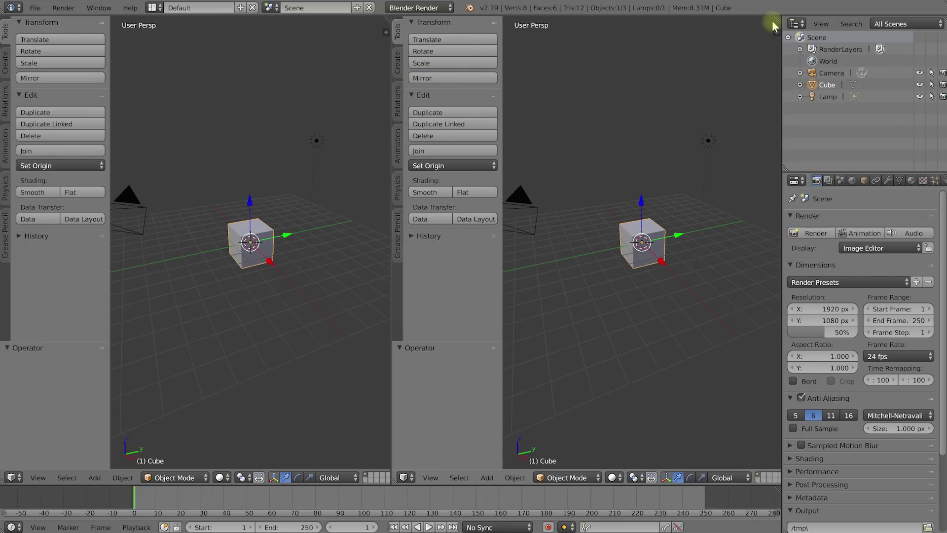
drag(776, 18, 748, 235)
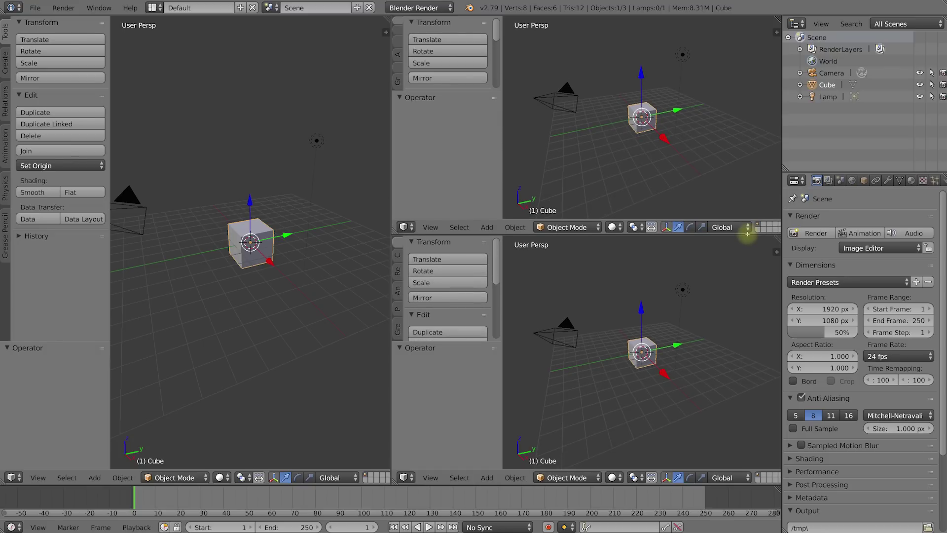
click(406, 227)
click(447, 300)
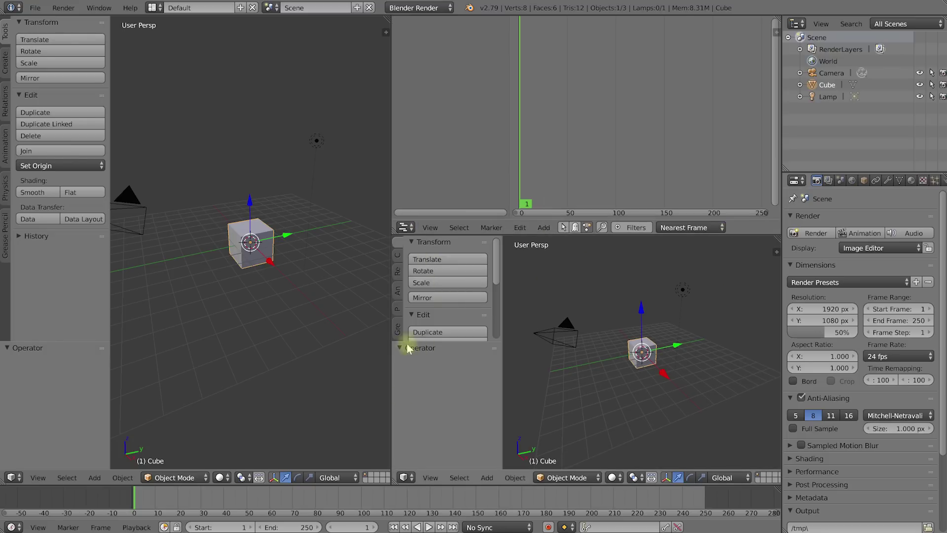
click(403, 478)
click(432, 419)
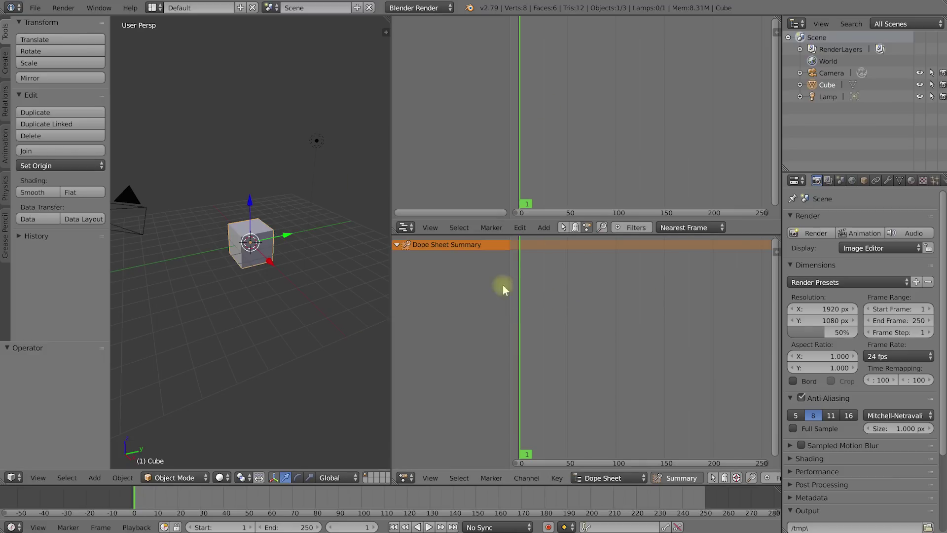
- Split the NLA Editor into three areas and change the upper one beside it to the Movie Clip Editor
drag(395, 228, 558, 217)
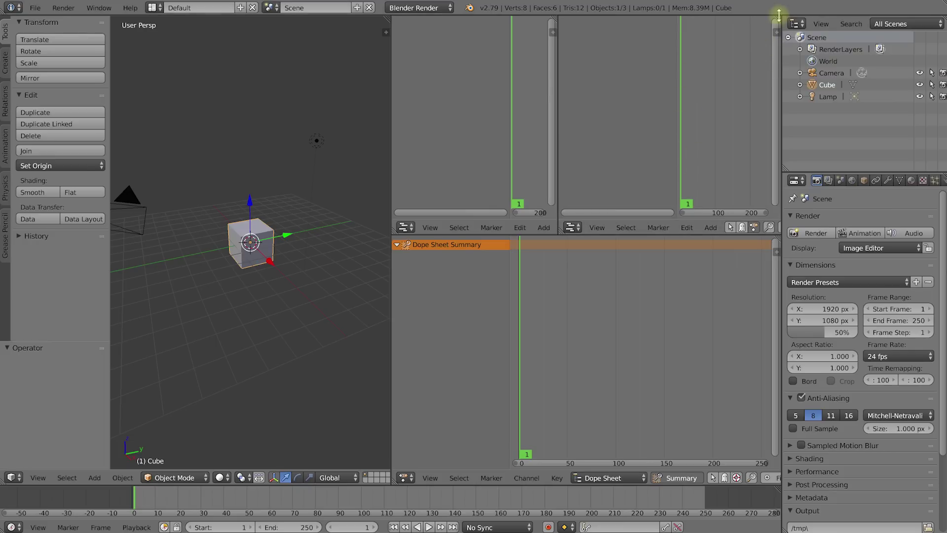
drag(776, 21, 780, 135)
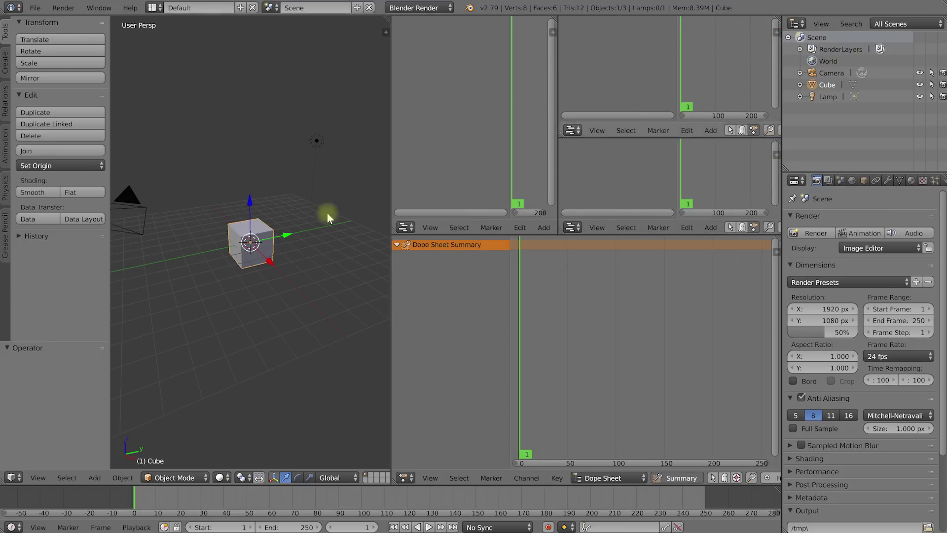
click(572, 130)
click(603, 237)
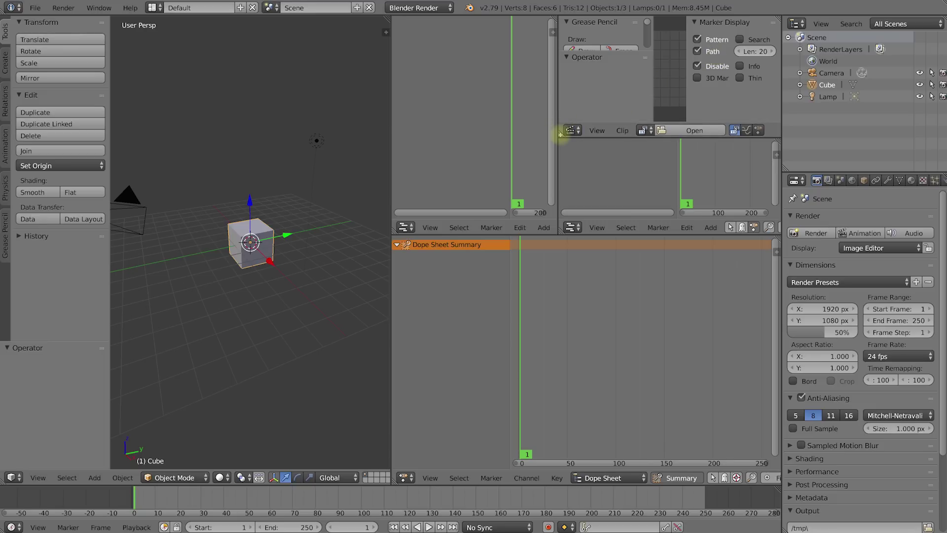
- Join the extra editor areas together until a single 3D view fills the workspace
mouse_move(560, 133)
mouse_down()
mouse_move(567, 158)
mouse_move(614, 105)
mouse_move(607, 120)
mouse_move(630, 154)
mouse_move(768, 226)
mouse_move(694, 180)
mouse_move(653, 183)
mouse_move(673, 158)
mouse_move(696, 187)
mouse_move(636, 160)
mouse_move(620, 173)
mouse_up()
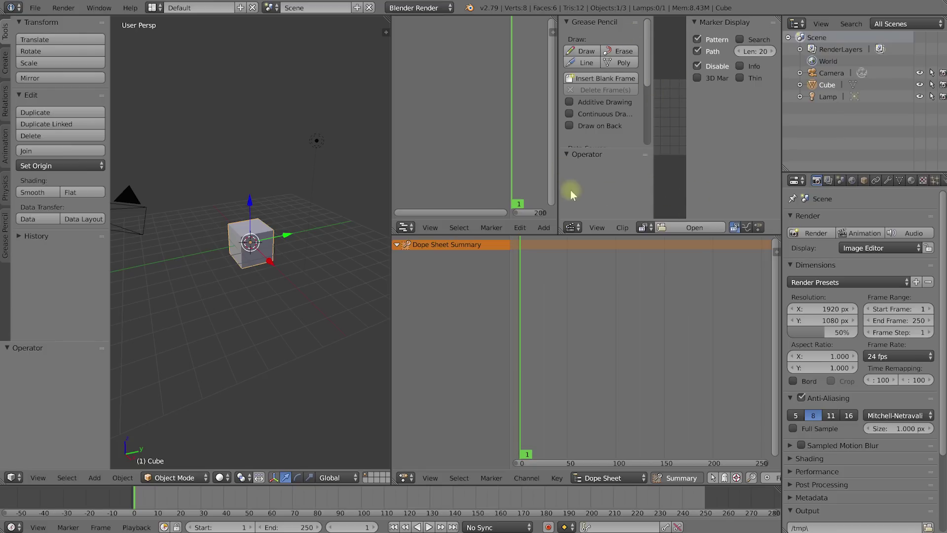
mouse_move(558, 153)
mouse_down()
mouse_move(597, 152)
mouse_move(558, 153)
mouse_up()
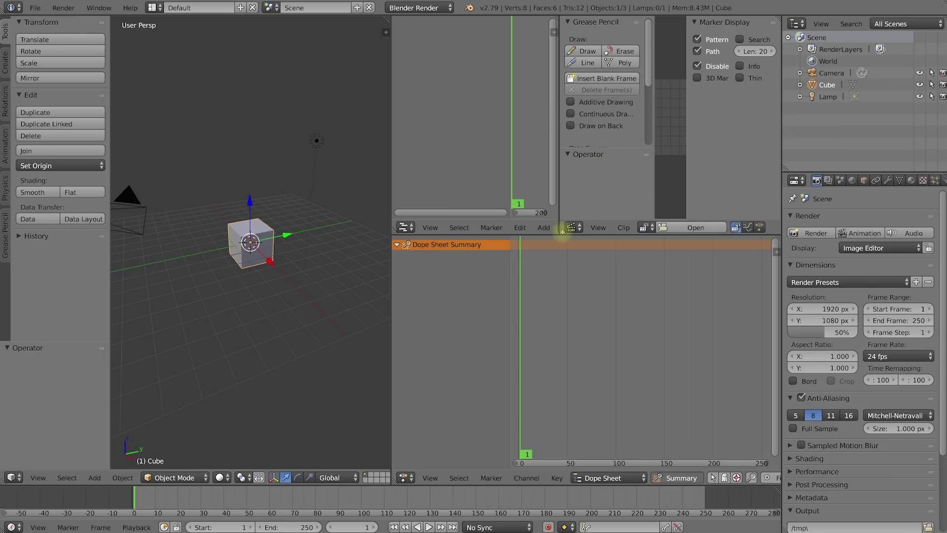
mouse_move(561, 231)
mouse_down()
mouse_move(508, 218)
mouse_move(442, 138)
mouse_move(517, 197)
mouse_move(455, 155)
mouse_move(490, 138)
mouse_up()
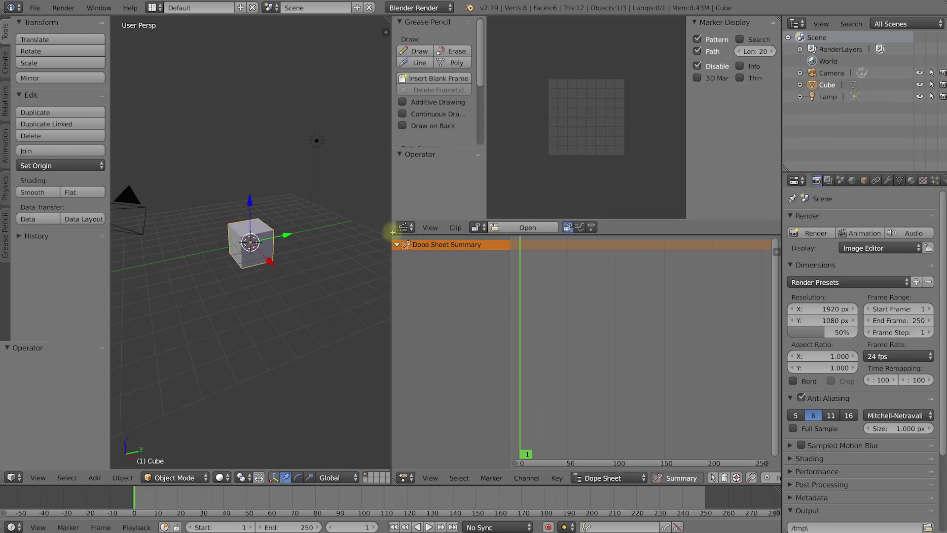
drag(393, 230, 594, 388)
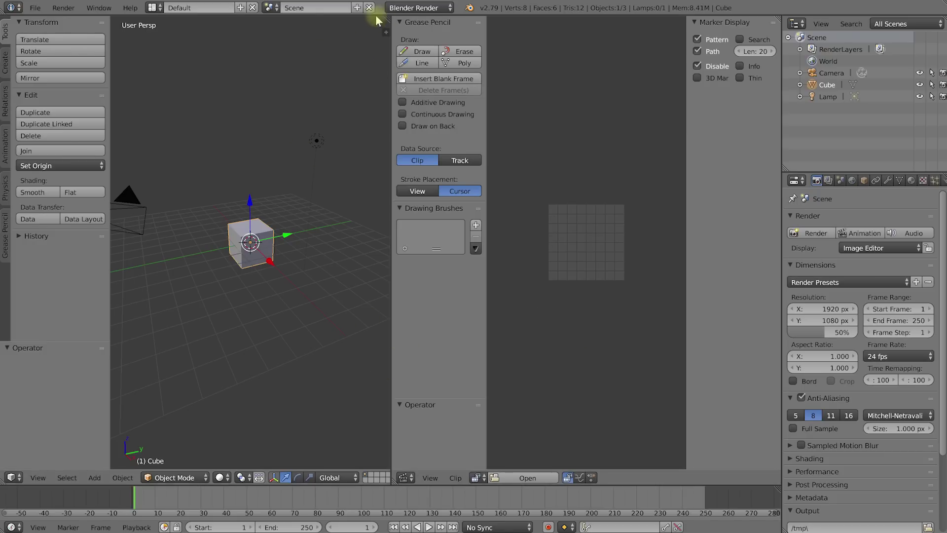
drag(388, 18, 292, 22)
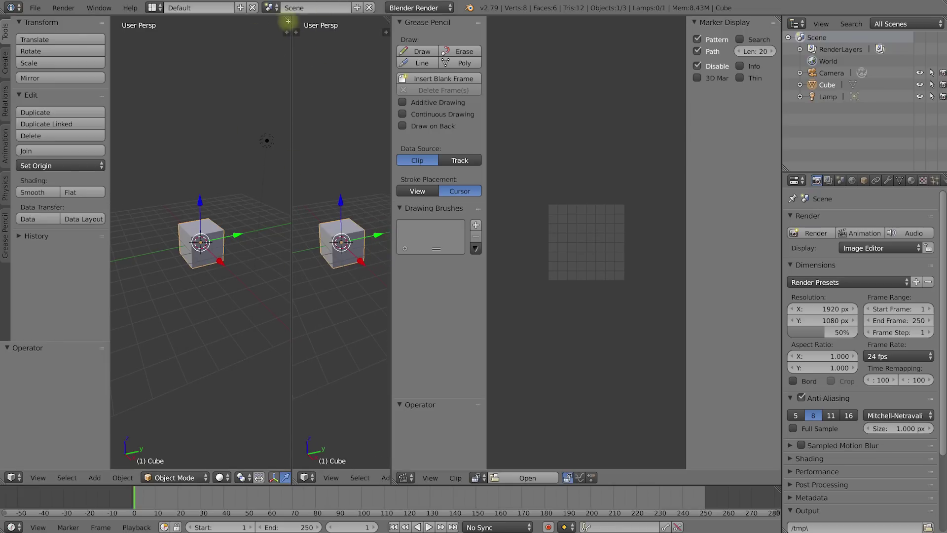
drag(286, 19, 653, 209)
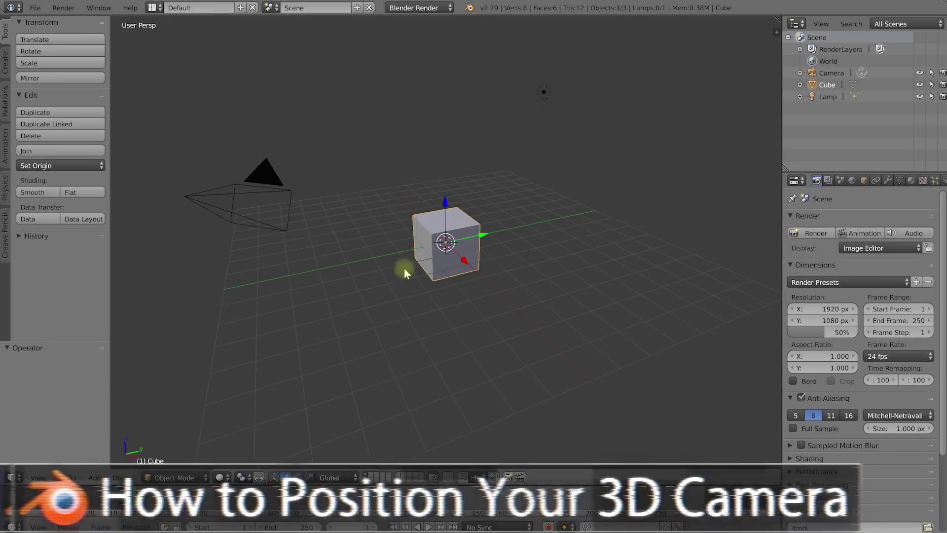
- Select the camera, render the current frame and return to the 3D view
middle_drag(403, 267, 317, 228)
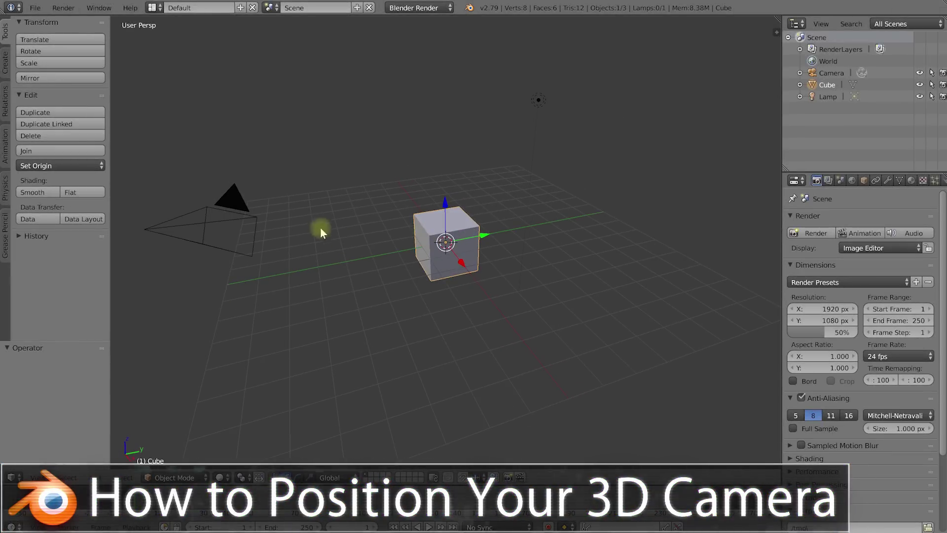
right_click(250, 218)
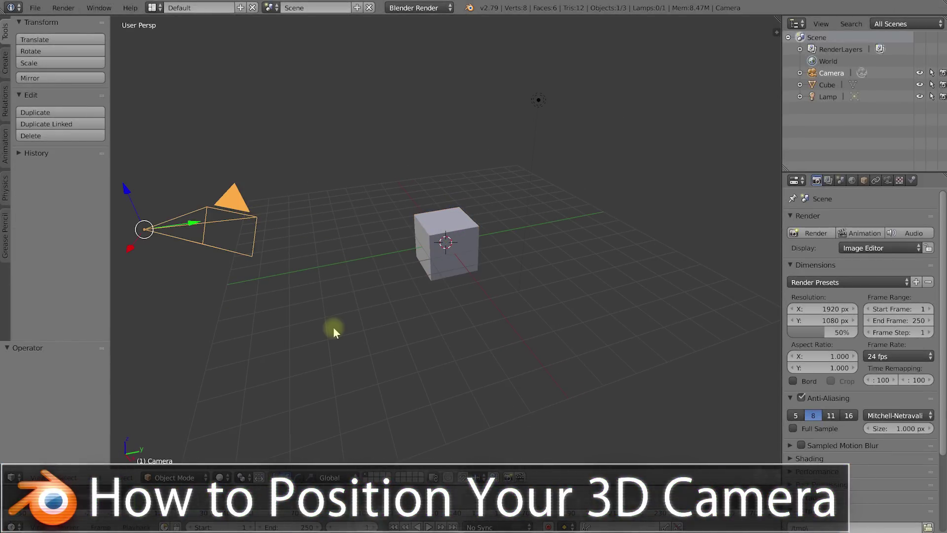
key(F12)
scroll(407, 276, up, 4)
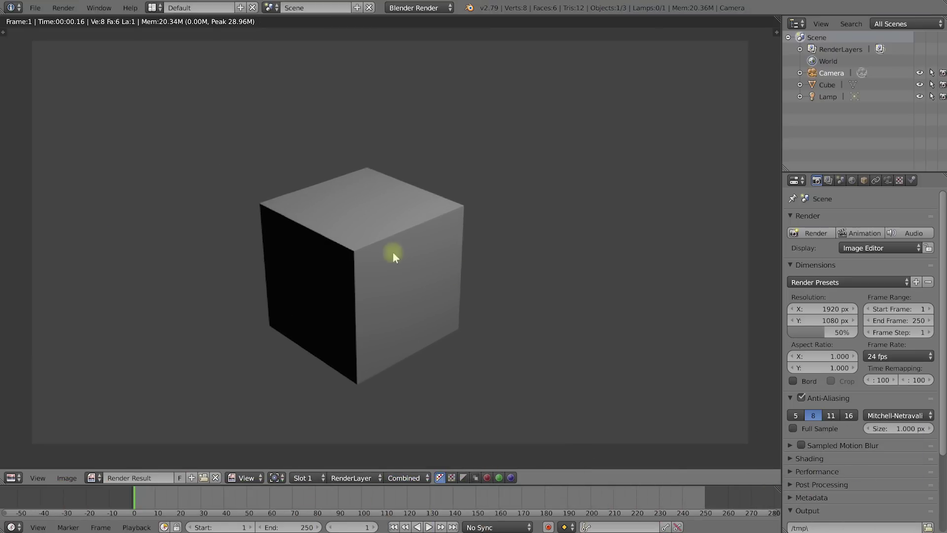
key(Escape)
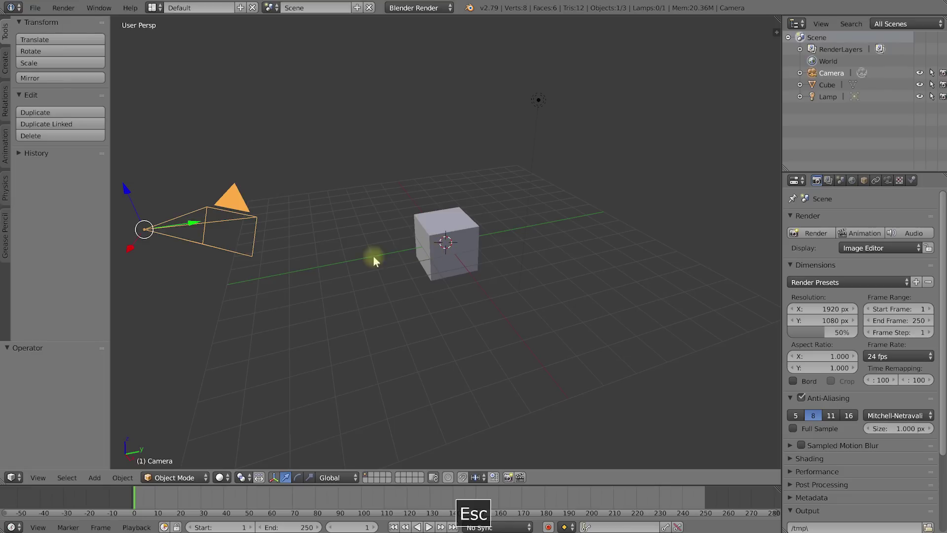
- Move the camera along its axes, finishing with a shift of about -0.132 on Z, and render the frame to check the framing
drag(194, 225, 327, 220)
drag(272, 230, 269, 315)
mouse_move(255, 263)
mouse_down()
mouse_move(251, 239)
mouse_move(258, 274)
mouse_up()
key(F12)
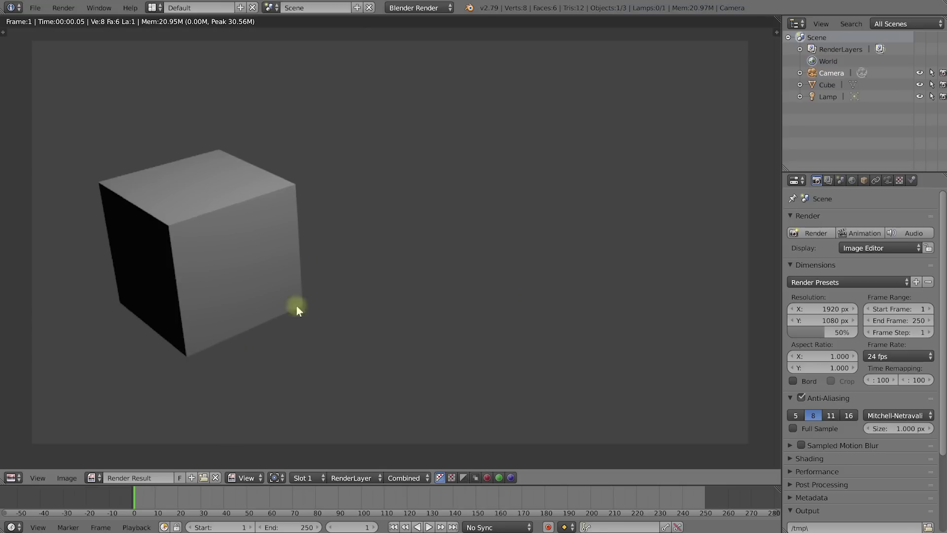
key(Escape)
- Check the scene through the camera and return to the perspective view to see where the camera sits
mouse_move(423, 274)
middle_down()
mouse_move(394, 292)
mouse_move(437, 271)
mouse_move(391, 264)
mouse_move(406, 275)
middle_up()
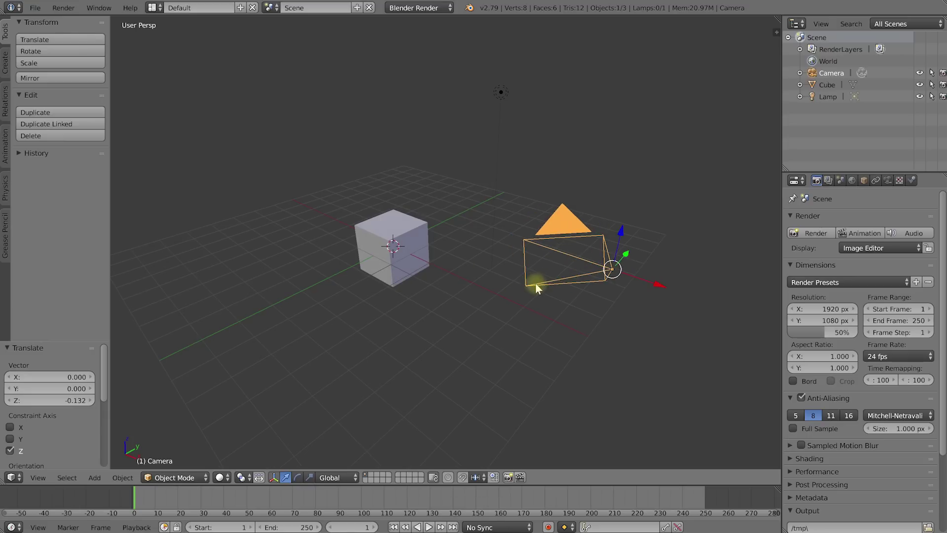
key(KP_0)
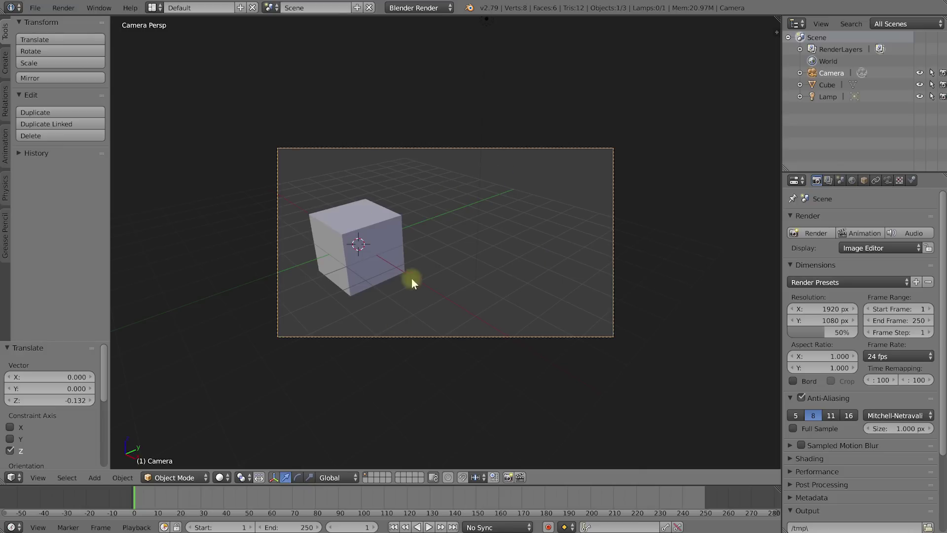
key(KP_0)
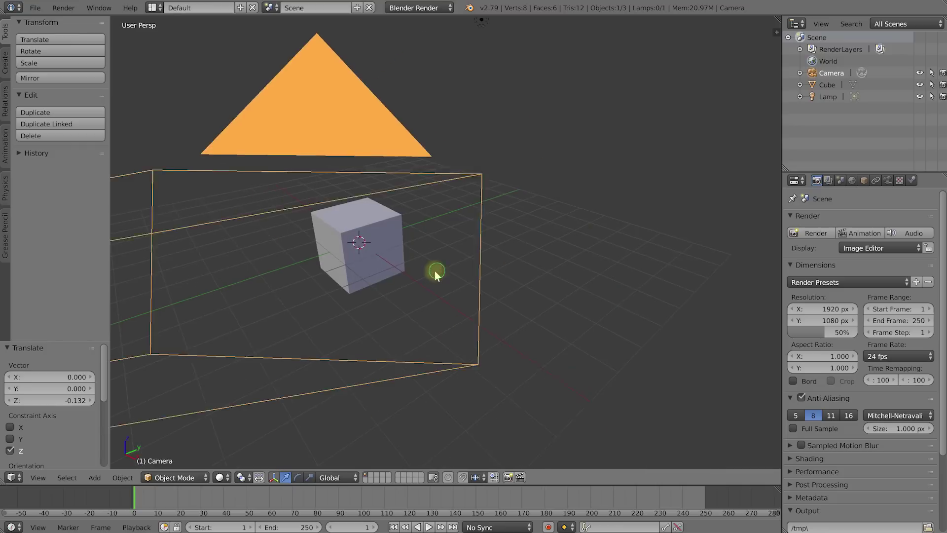
middle_drag(440, 279, 472, 247)
scroll(446, 269, up, 1)
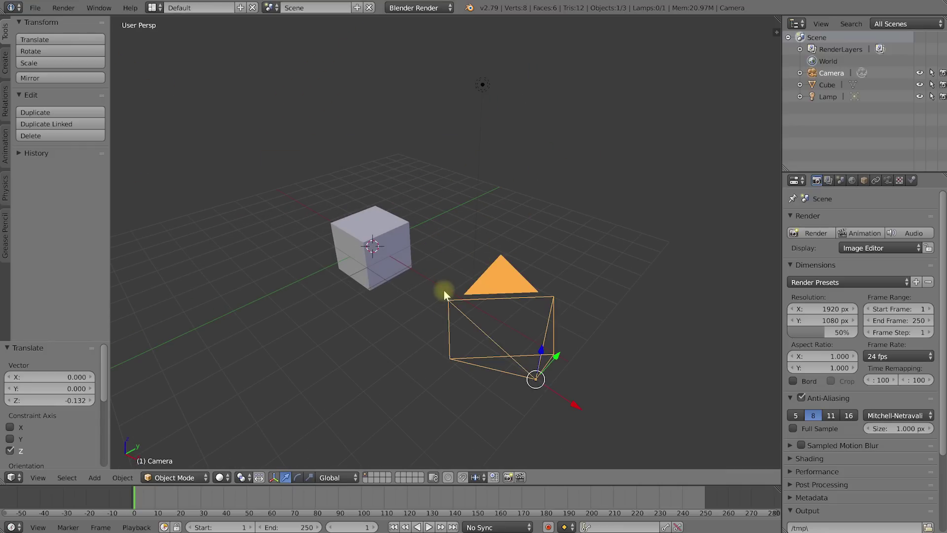
middle_drag(430, 329, 446, 311)
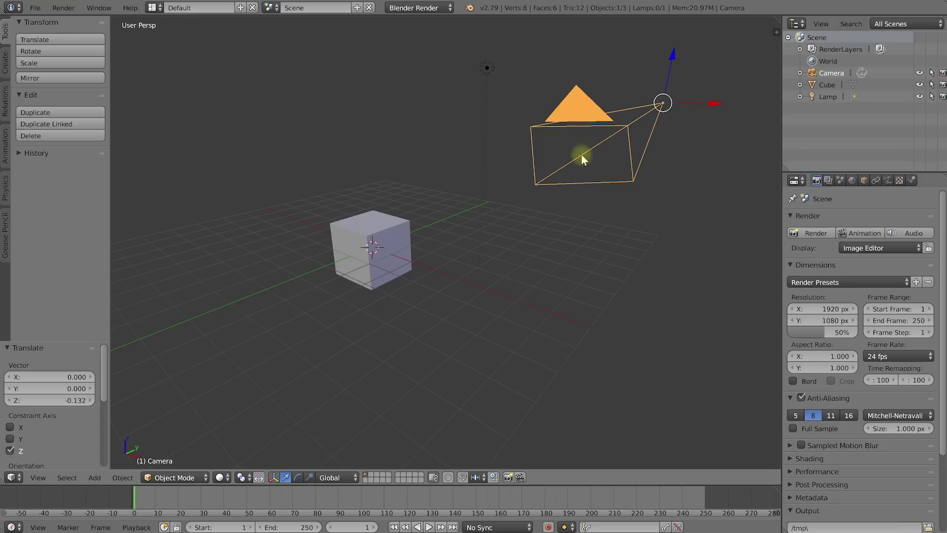
- Frame the cube from its other side in the 3D view and align the camera to that view
shift+middle_drag(426, 203, 535, 194)
scroll(522, 210, up, 4)
scroll(542, 220, down, 2)
shift+middle_drag(541, 228, 499, 241)
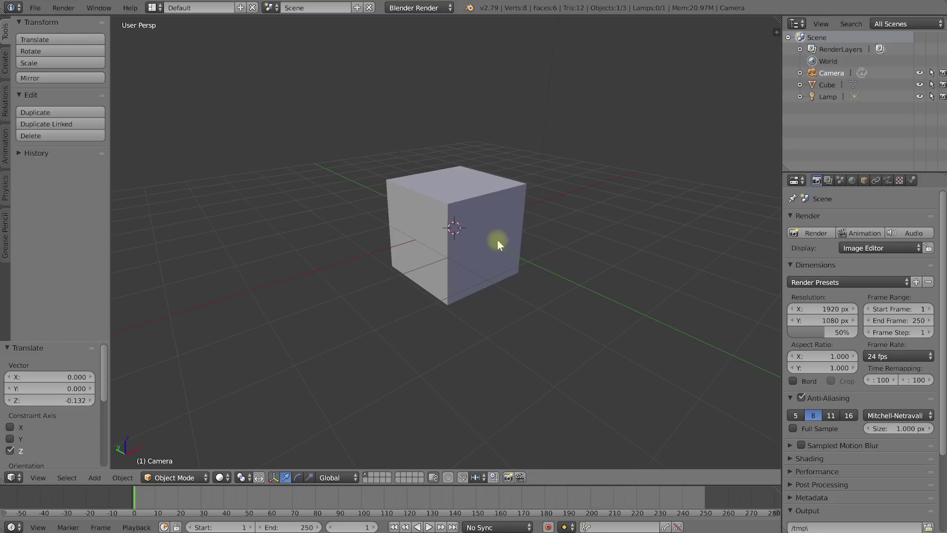
key(ctrl+alt+KP_0)
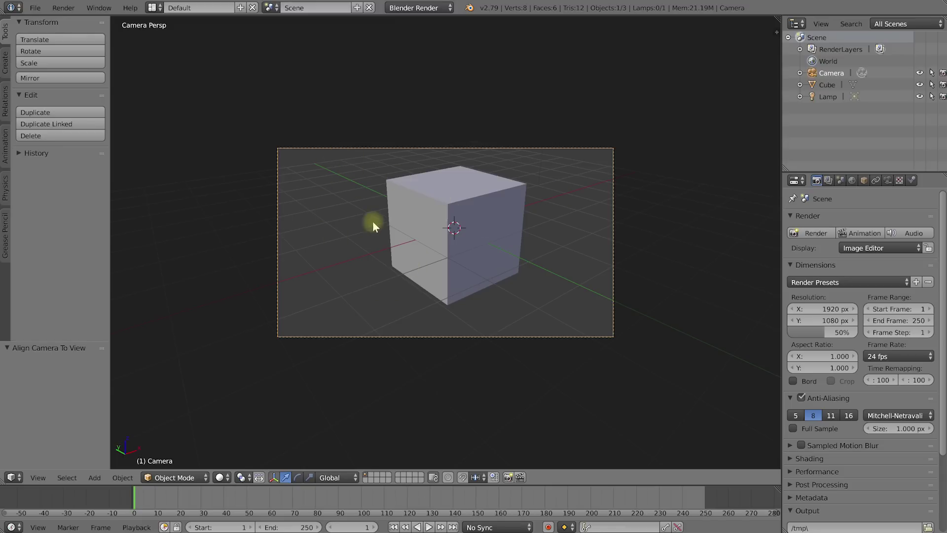
- Leave the camera view and render the frame to check the aligned camera's picture
key(KP_0)
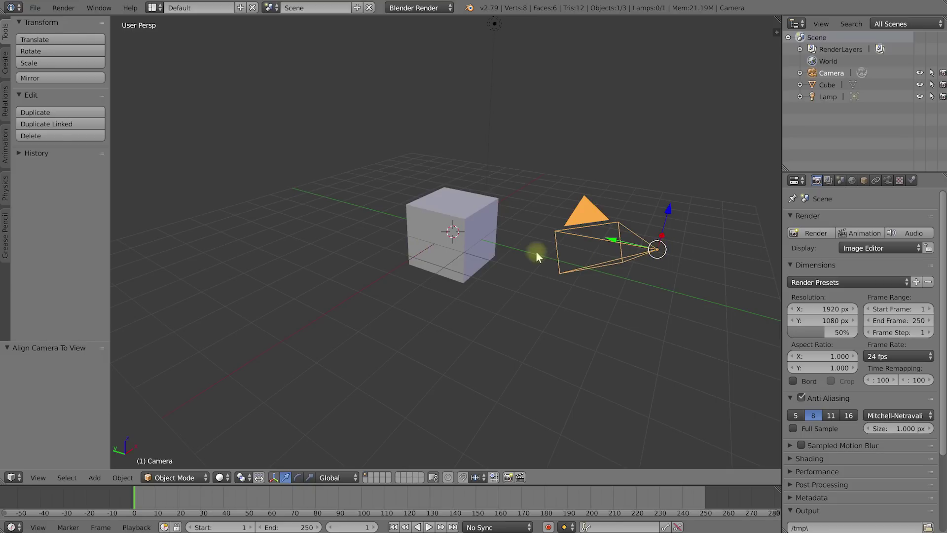
key(F12)
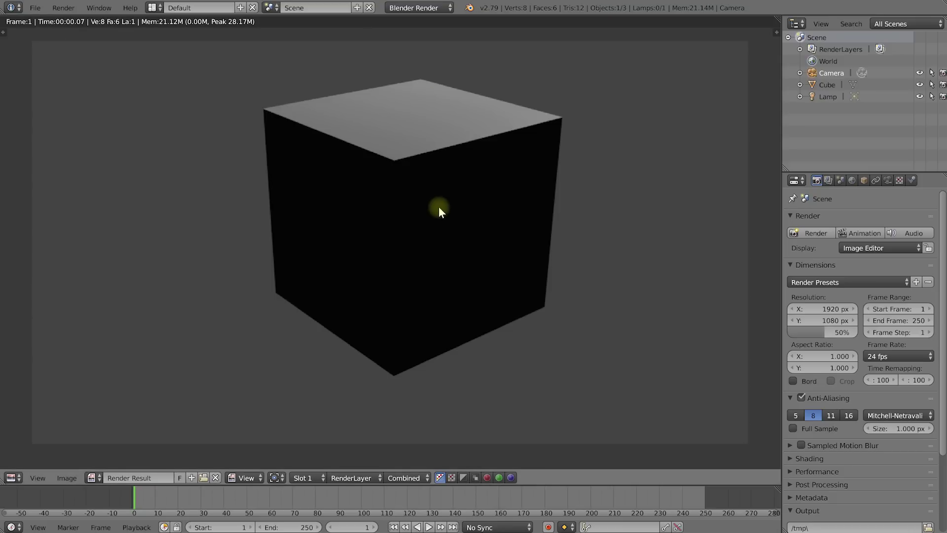
key(Escape)
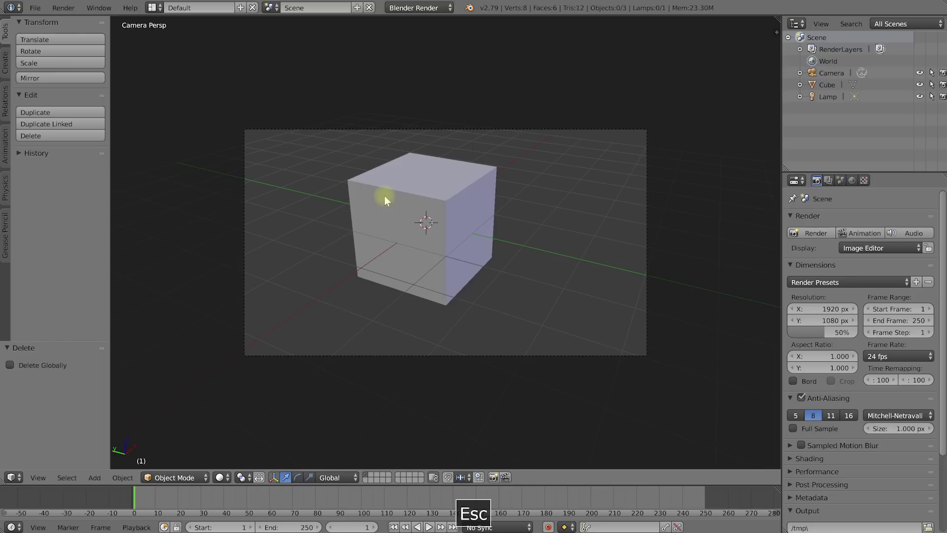
- Reposition the camera around the cube with walk navigation from the camera view, confirm its placement and return to the perspective view
middle_drag(444, 251, 445, 253)
key(KP_0)
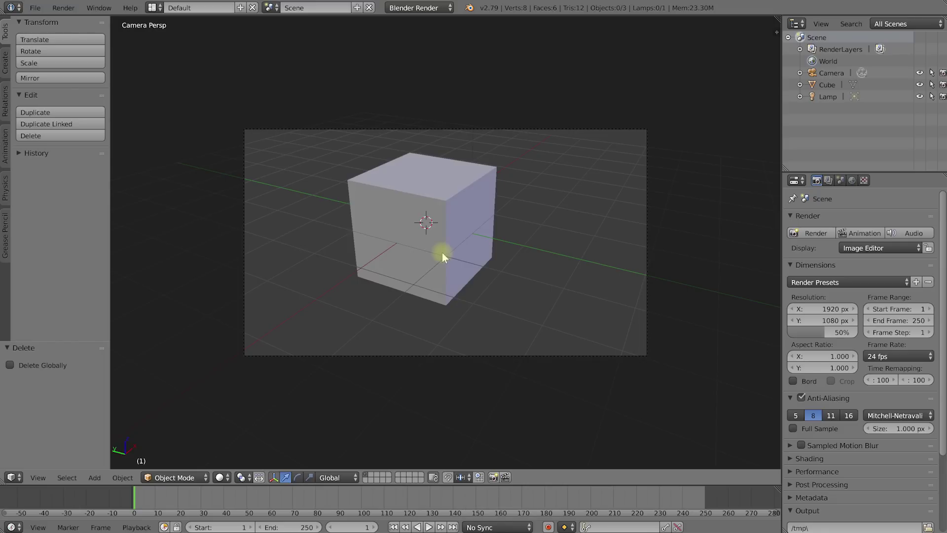
key(shift+f)
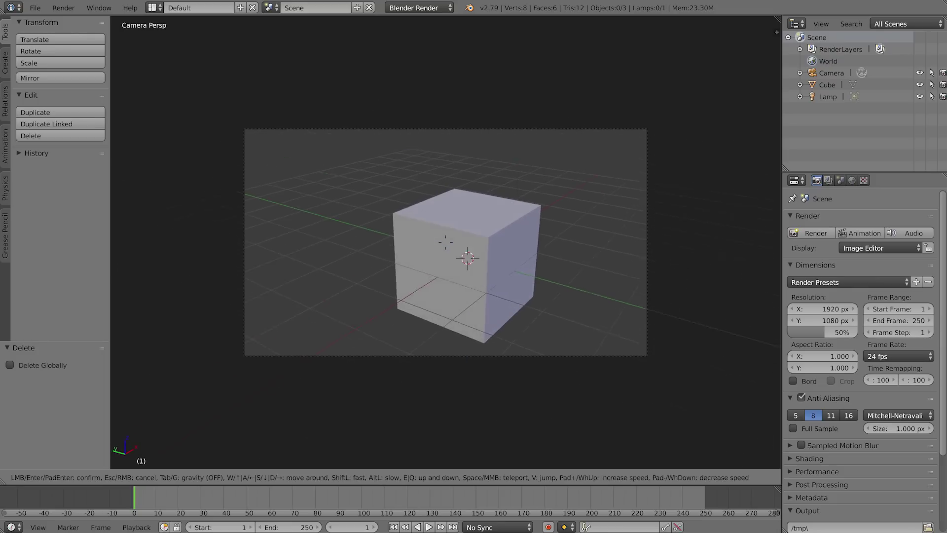
key(a)
key(w)
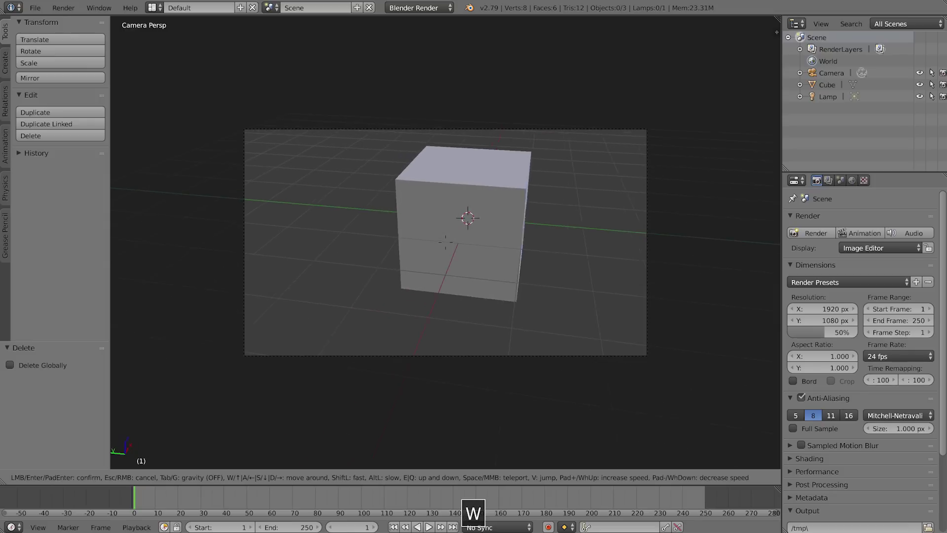
key(s)
key(d)
key(s)
key(w)
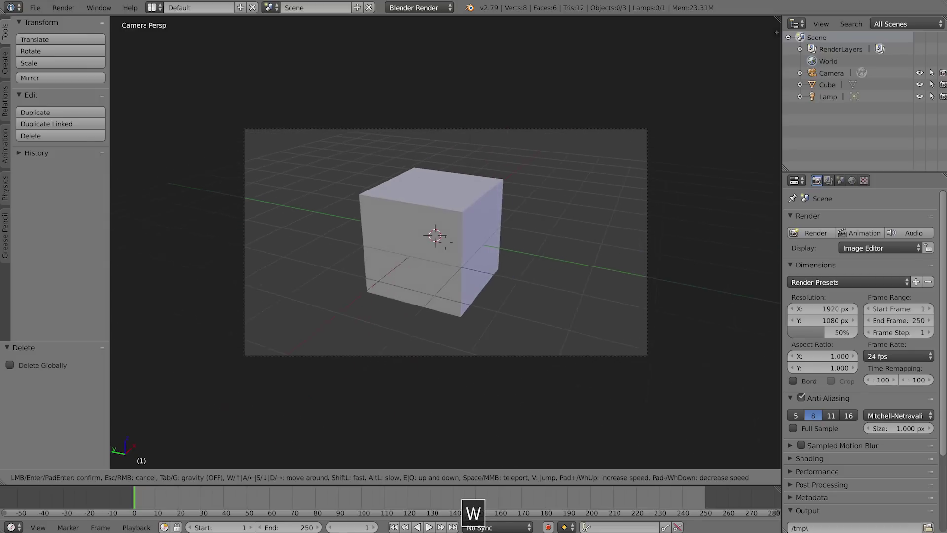
key(s)
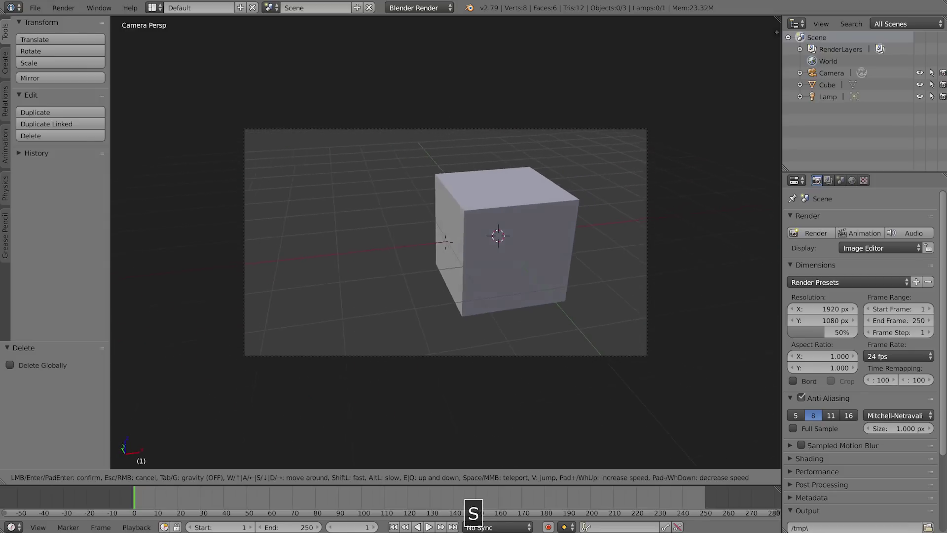
key(w)
key(s)
key(w)
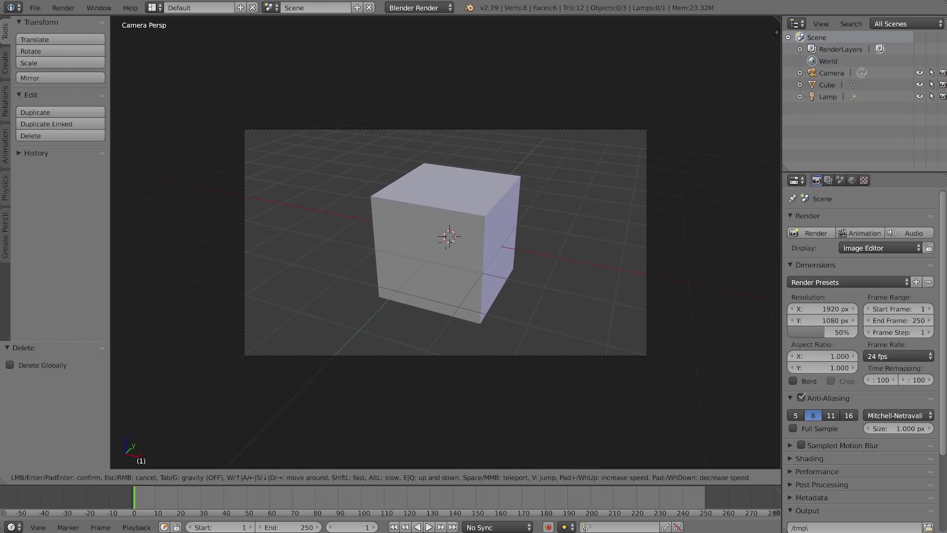
click(448, 247)
key(KP_0)
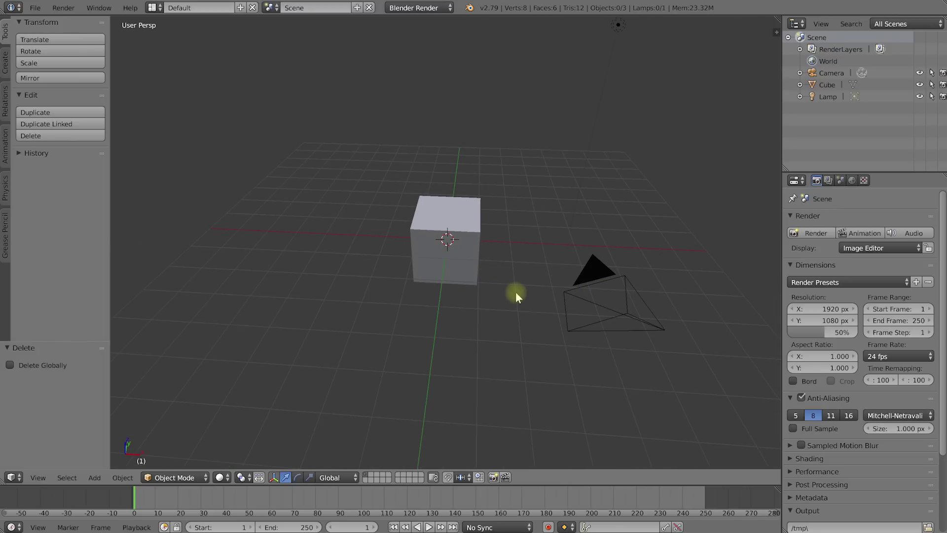
- Render the frame to check the camera's new picture, close it and compare the camera view with the perspective view
key(F12)
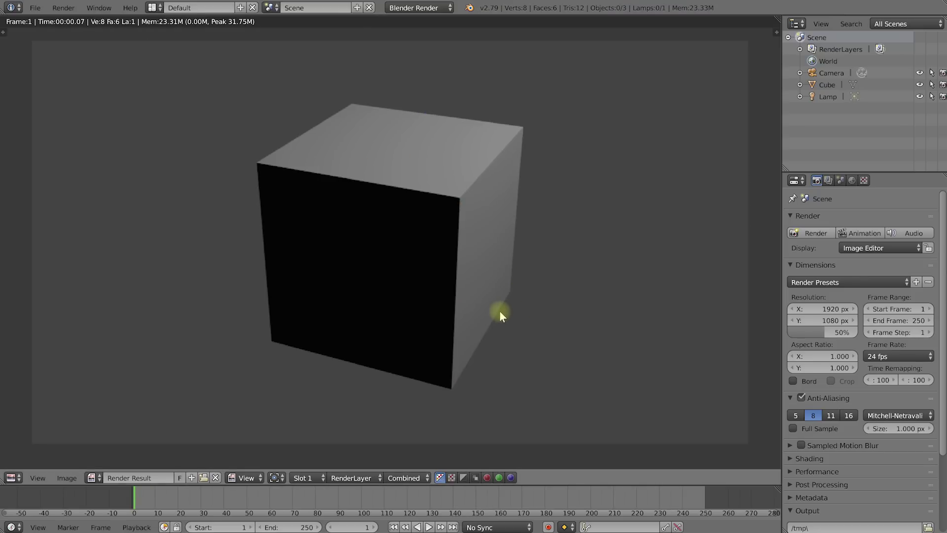
key(Escape)
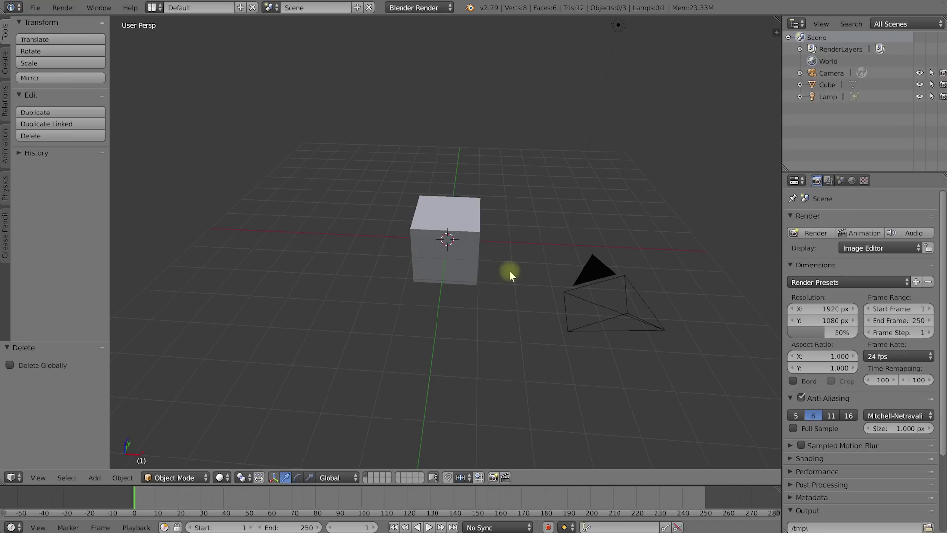
key(KP_0)
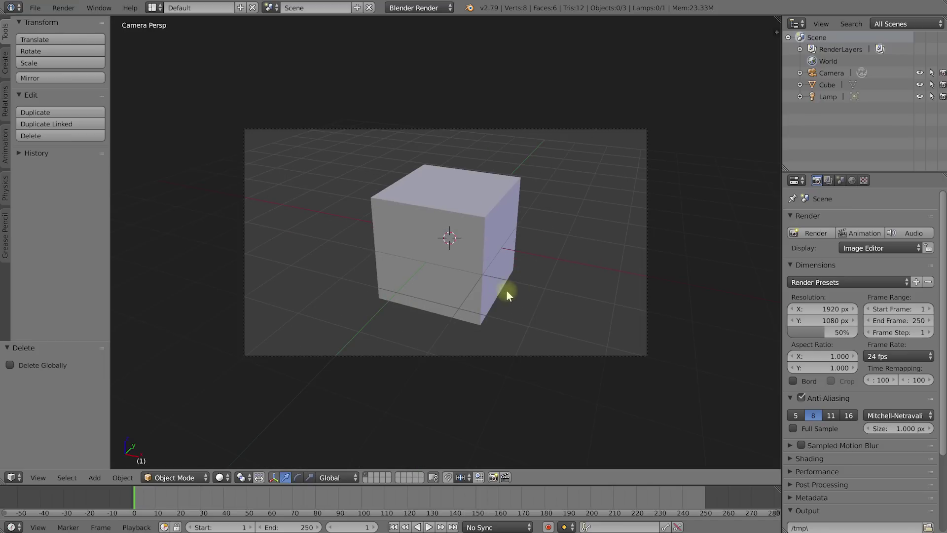
key(KP_0)
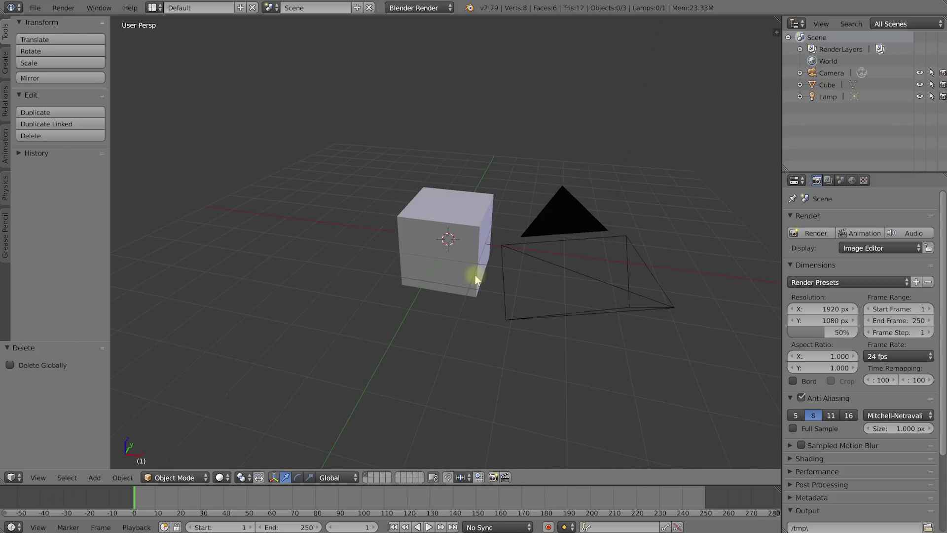
- Reposition the camera around the cube from the camera view with Lock Camera to View enabled, and turn the lock off again
key(KP_0)
key(n)
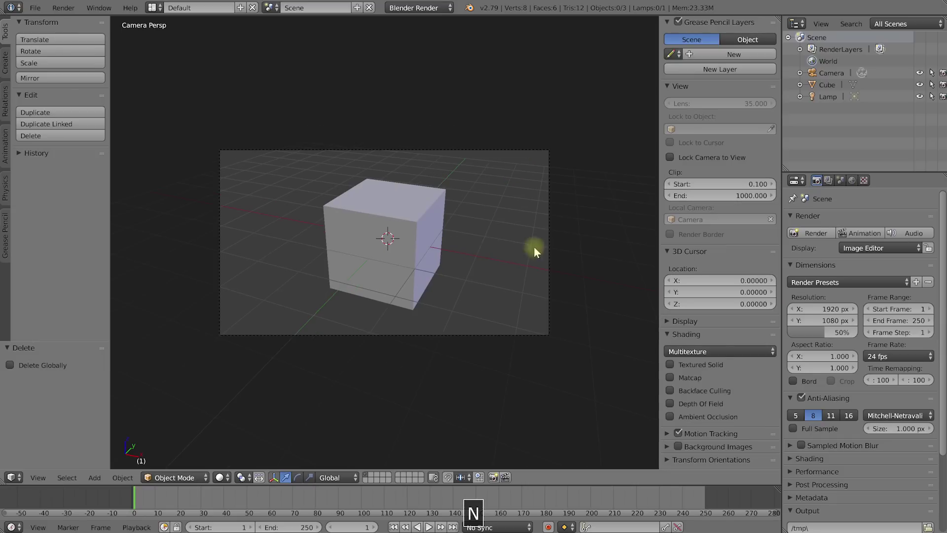
drag(659, 226, 657, 226)
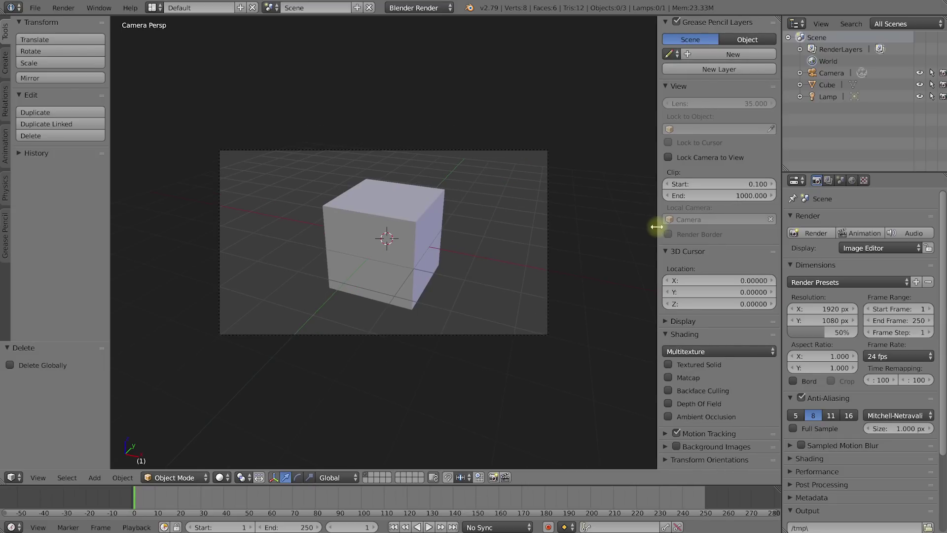
click(668, 157)
middle_drag(367, 236, 470, 241)
key(s)
scroll(427, 227, down, 2)
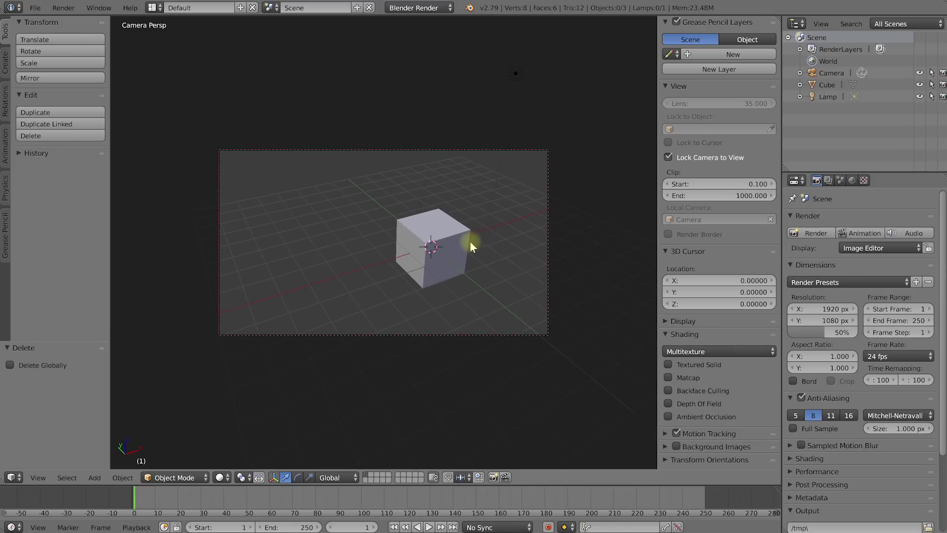
click(668, 158)
key(n)
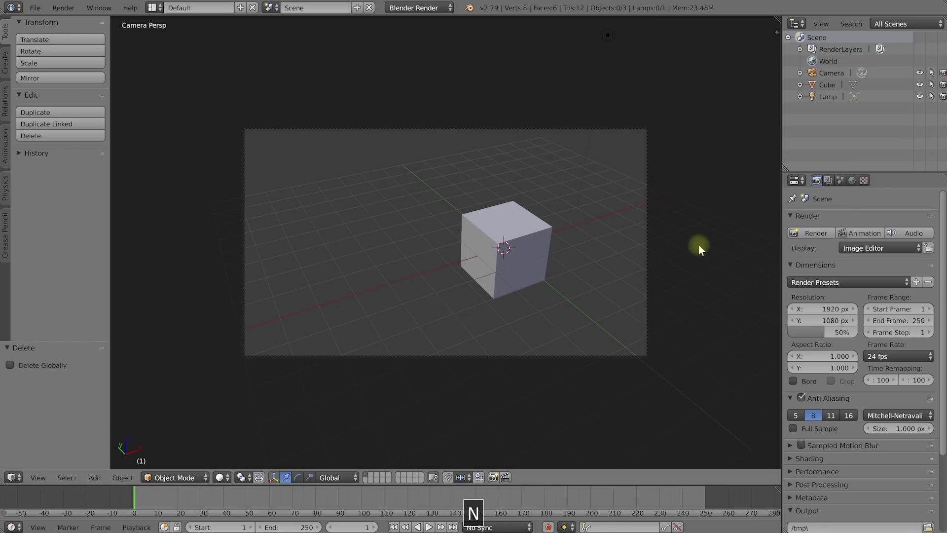
- Render the frame to check the repositioned camera's picture and return to the 3D view
middle_drag(496, 272, 531, 275)
key(F12)
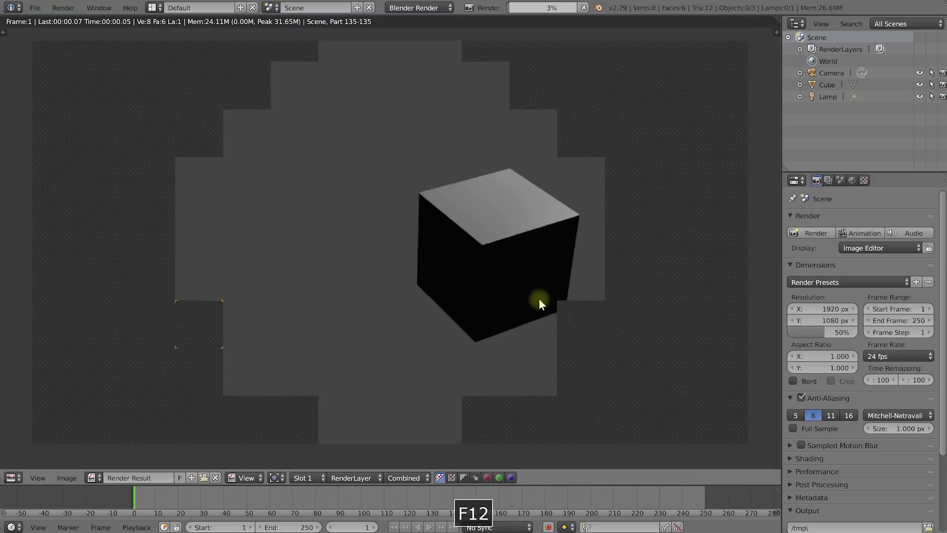
key(Escape)
mouse_move(525, 279)
middle_down()
mouse_move(518, 271)
mouse_move(533, 271)
middle_up()
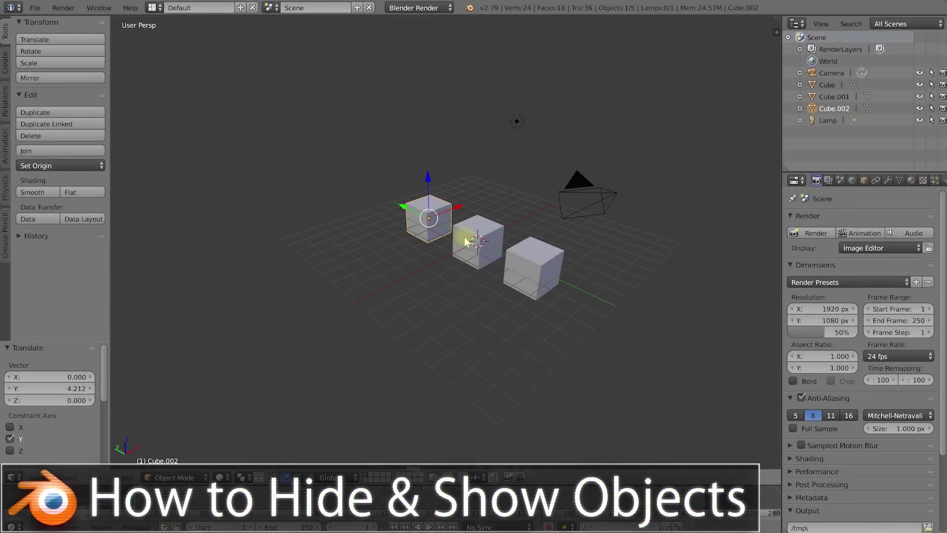
- Hide the selected cube, Cube.002, at the far end of the row of three cubes
middle_drag(462, 239, 472, 237)
scroll(526, 239, up, 4)
shift+middle_drag(565, 234, 508, 232)
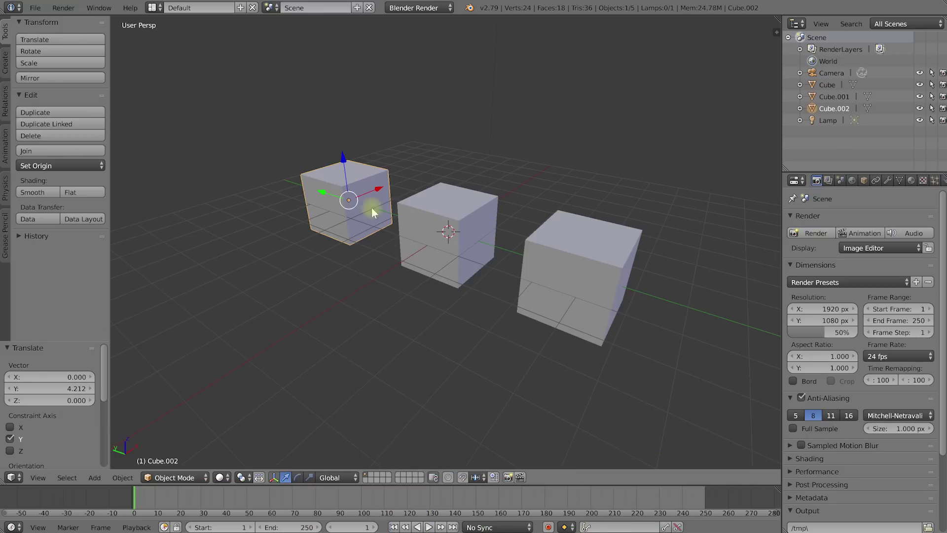
key(h)
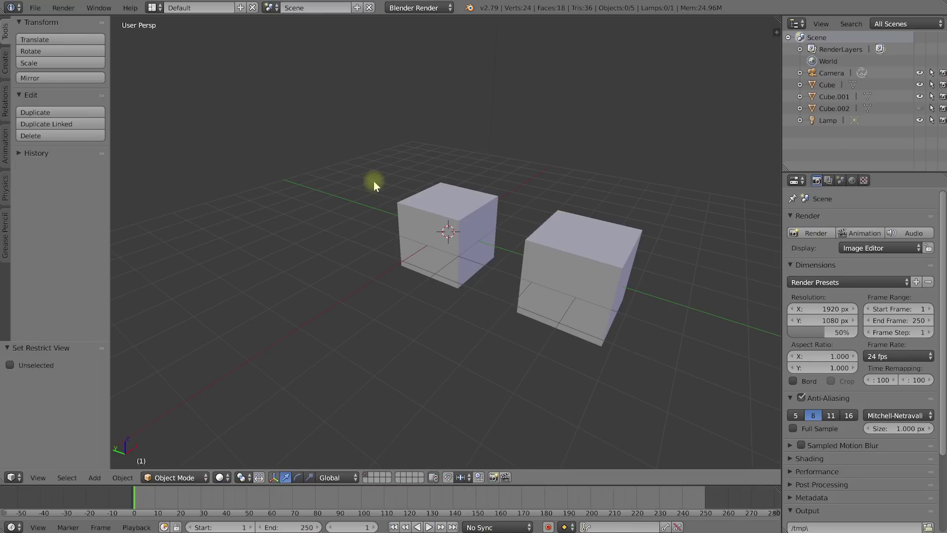
- Hide all unselected objects and reveal every hidden object in the scene
key(shift+h)
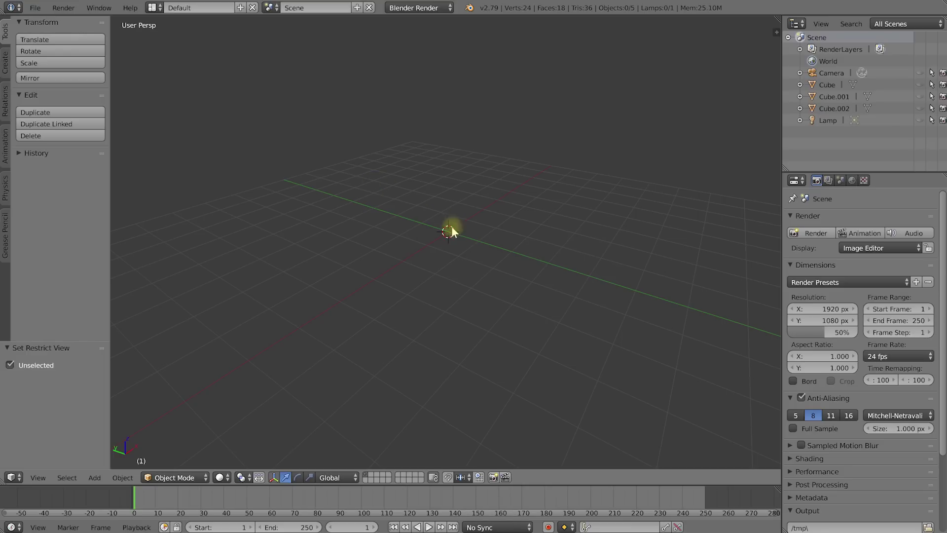
middle_drag(471, 223, 475, 244)
key(alt+h)
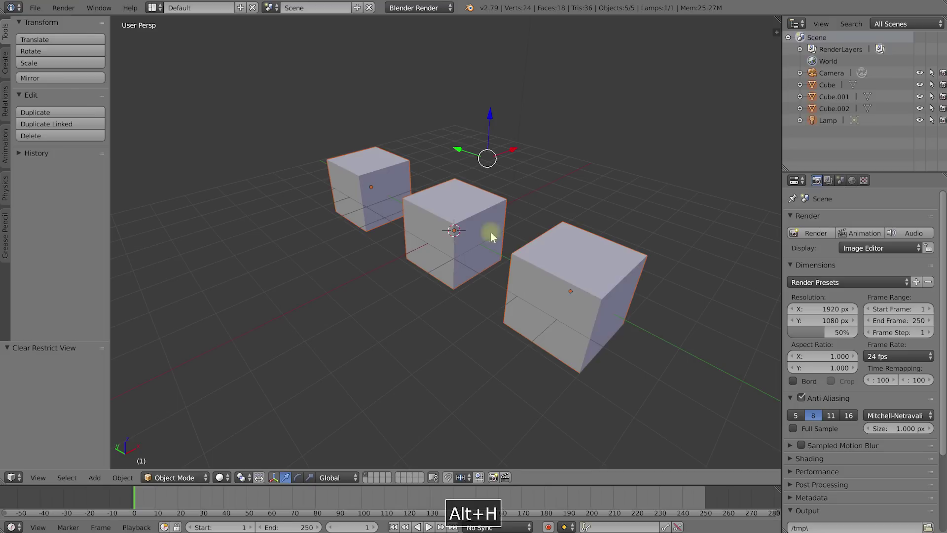
- Hide the far cube, Cube.002, again and widen the area that holds the Outliner, keeping Outliner as its editor type
right_click(392, 194)
key(h)
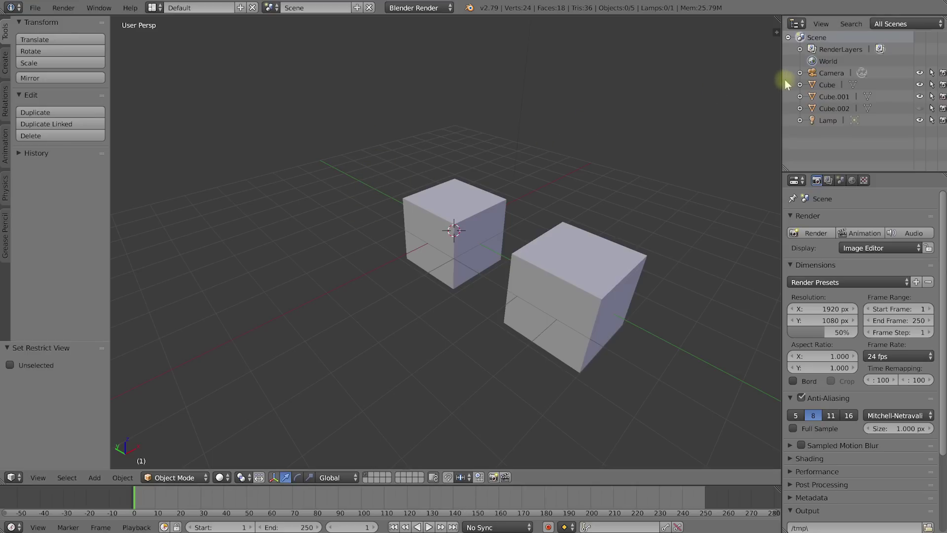
drag(782, 80, 772, 80)
click(787, 24)
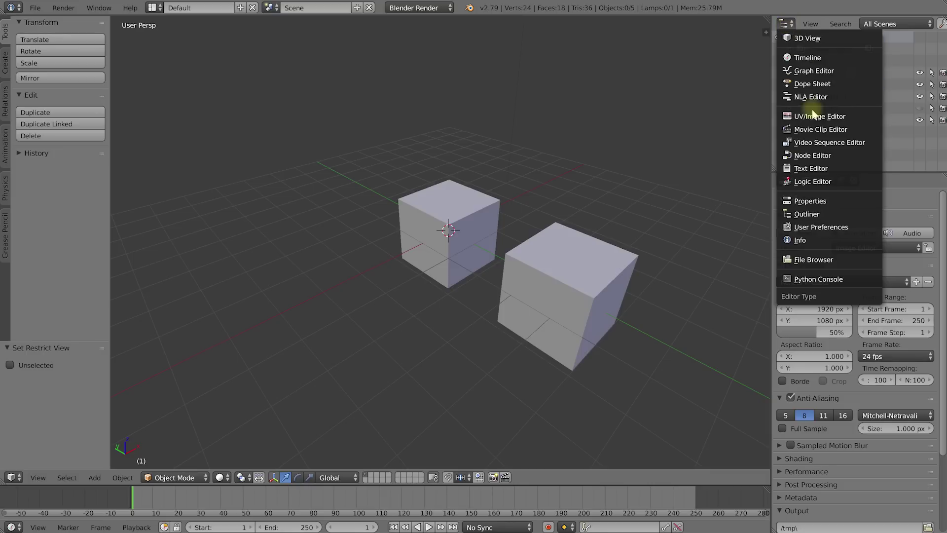
click(808, 214)
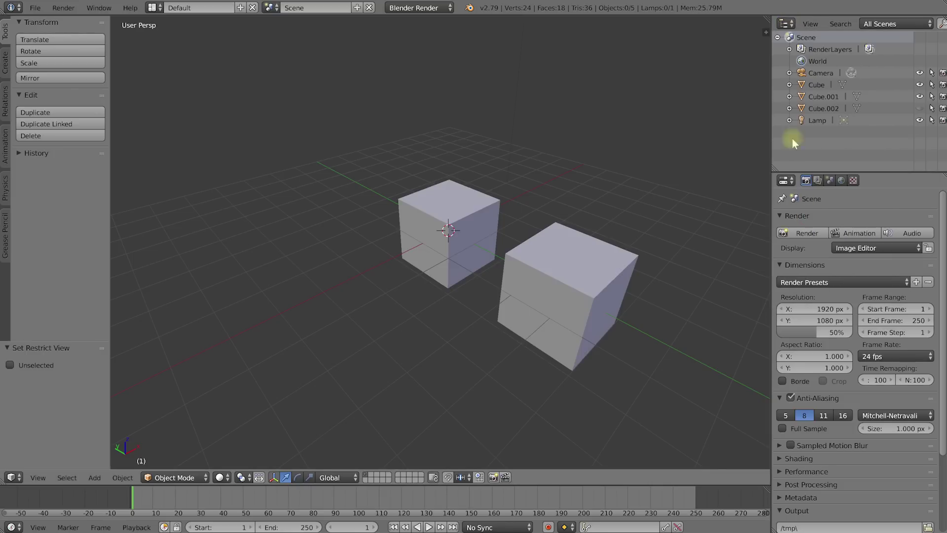
- Select Cube.002 in the Outliner and toggle its viewport visibility there several times
click(819, 110)
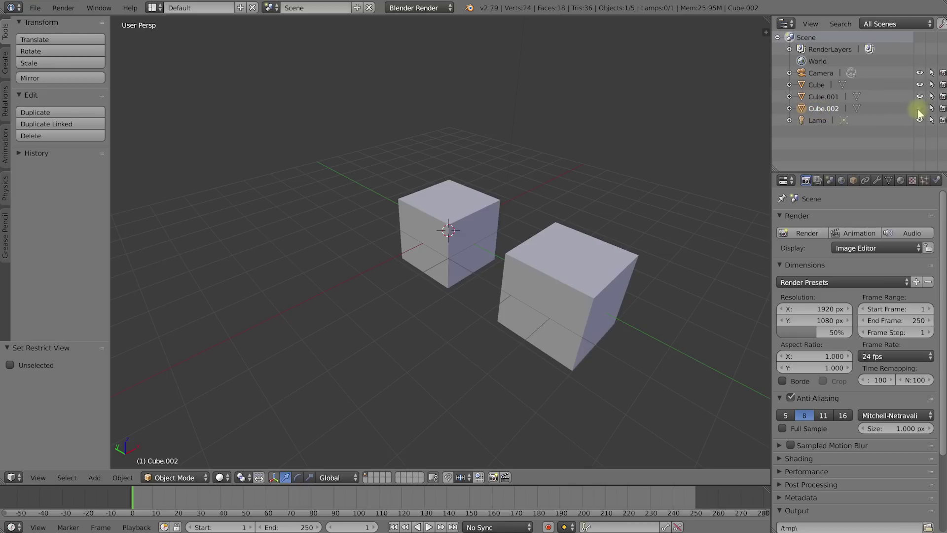
click(918, 108)
click(919, 108)
click(920, 108)
click(920, 109)
- Hide Cube.001 and Cube through their Outliner visibility toggles and reveal all hidden objects in the 3D view
click(920, 96)
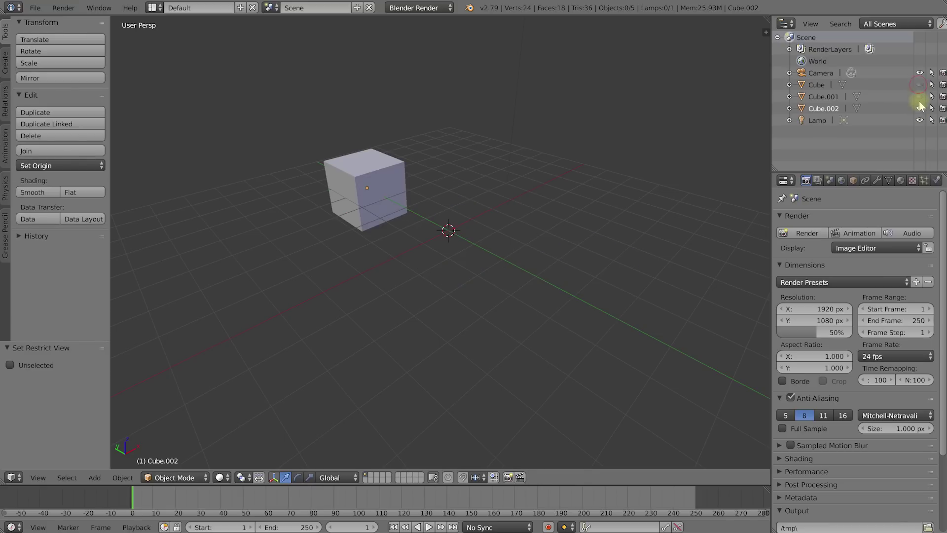
click(919, 84)
key(alt+h)
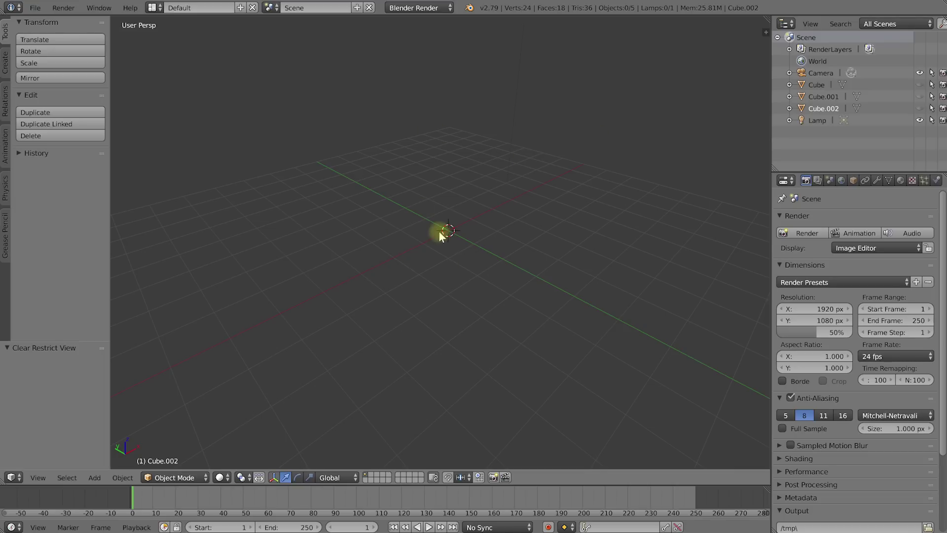
key(alt+h)
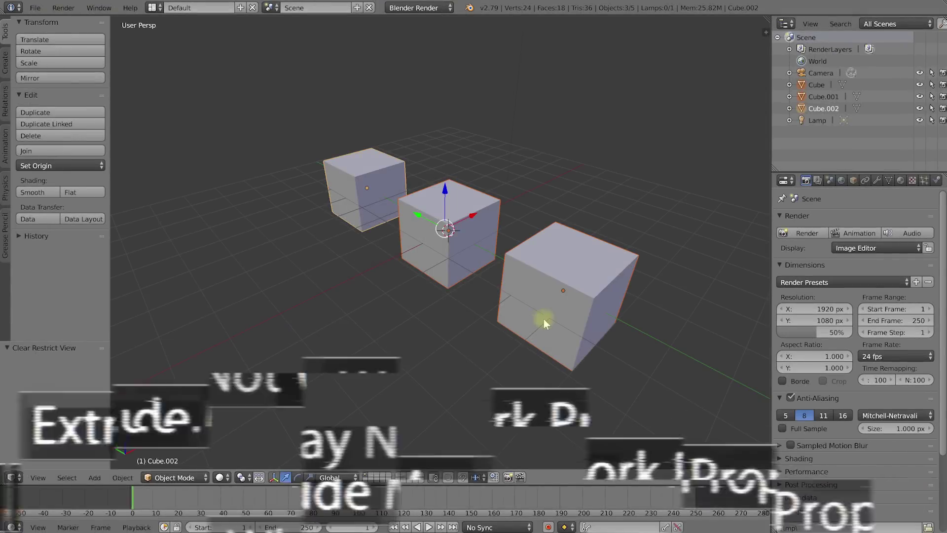
- Delete the nearest and the farthest cube, keeping only the middle one
right_click(543, 319)
key(x)
click(531, 316)
right_click(379, 203)
key(x)
click(378, 203)
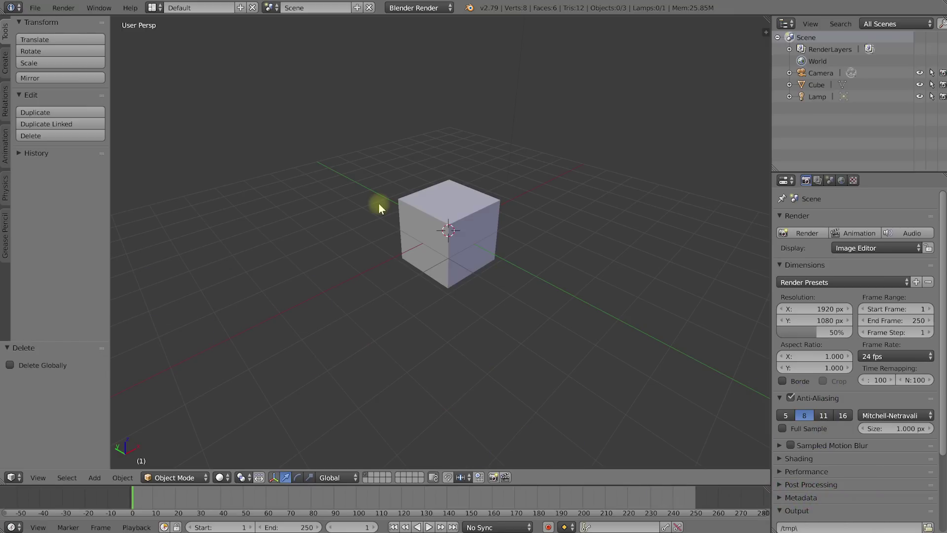
- Scale the remaining cube along the global X axis to stretch it into a long beam
right_click(478, 265)
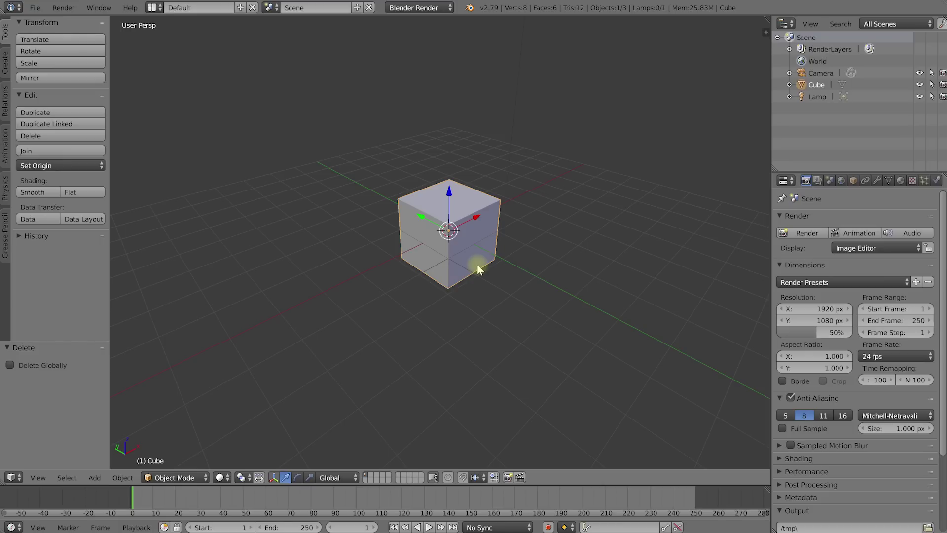
scroll(460, 254, up, 2)
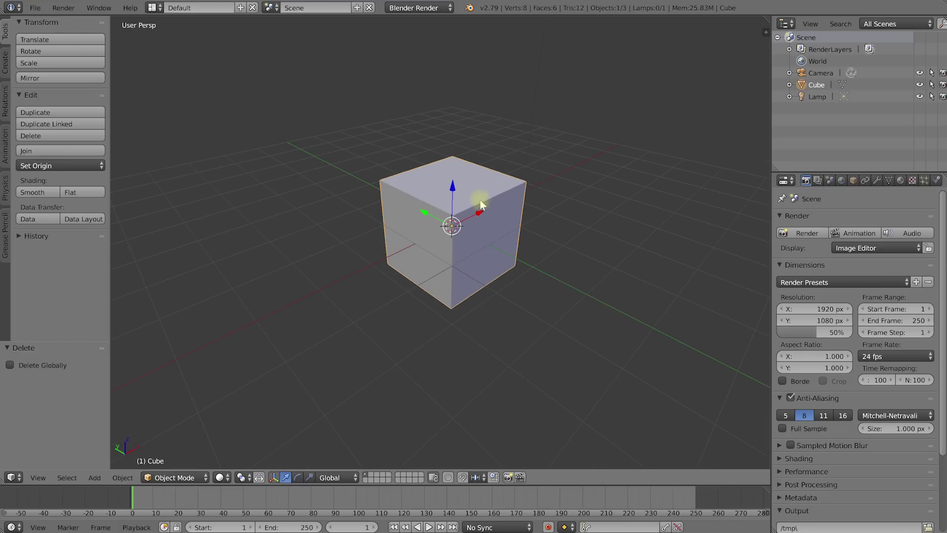
key(s)
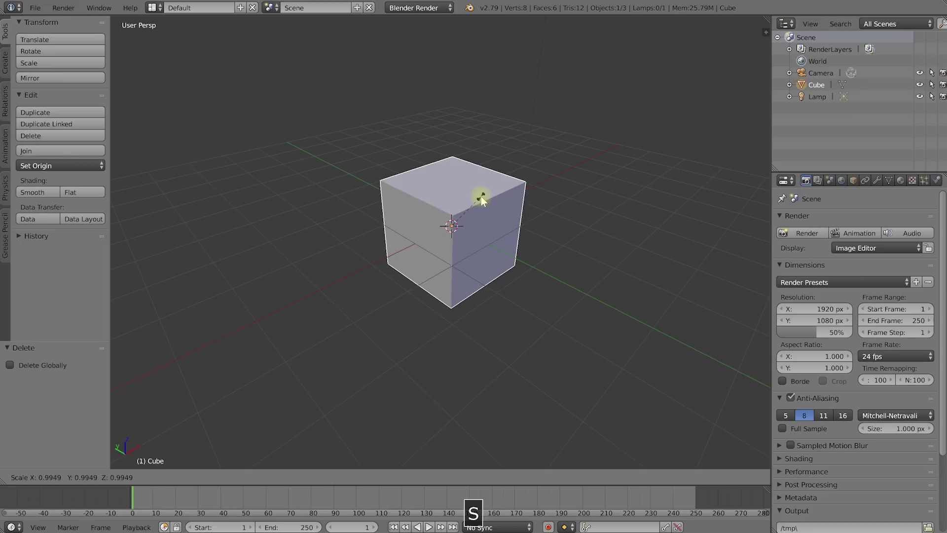
key(x)
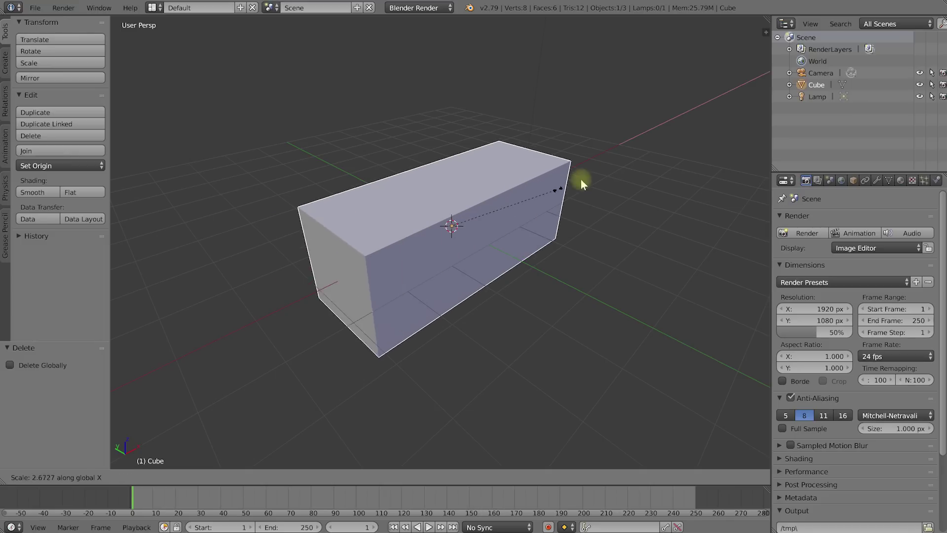
click(618, 159)
middle_drag(618, 159, 461, 174)
- Enter Edit Mode and add two horizontal loop cuts around the beam's sides
key(Tab)
key(ctrl+r)
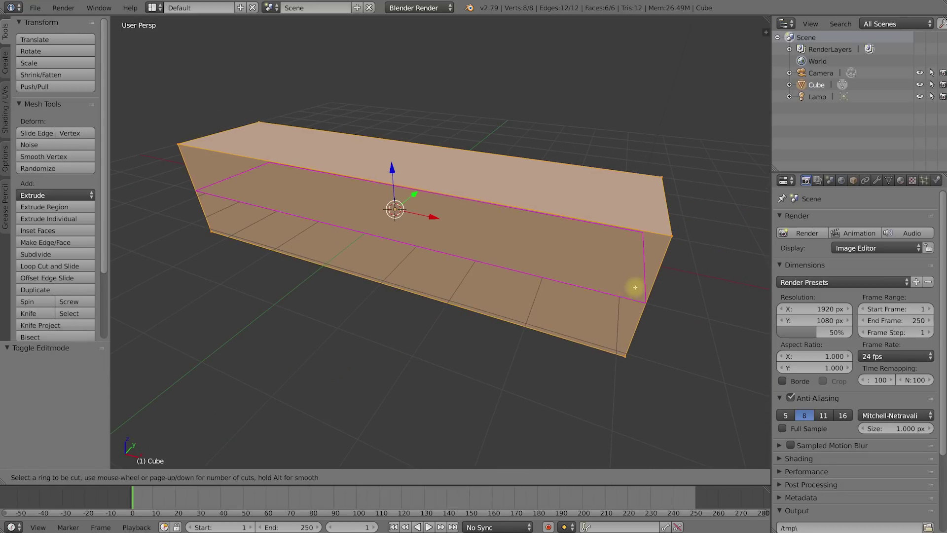
scroll(636, 295, up, 1)
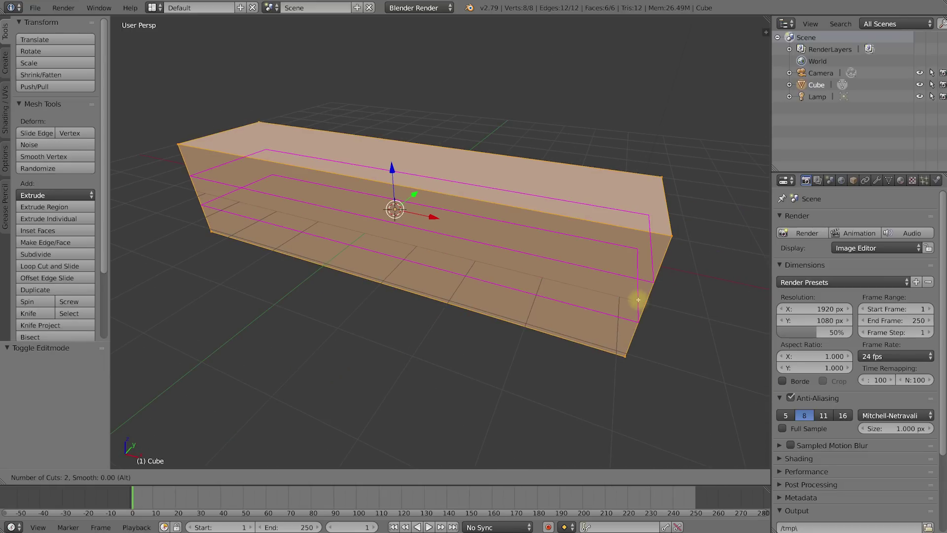
click(635, 294)
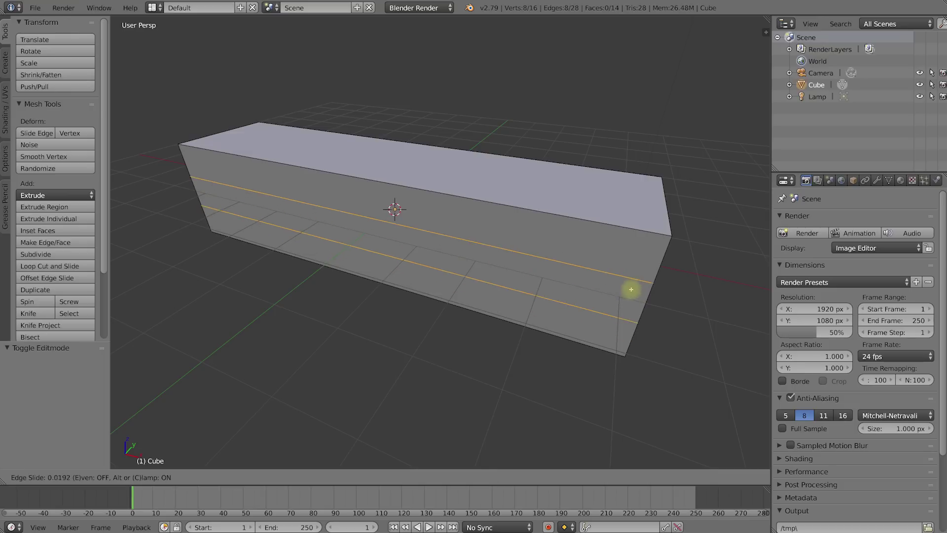
click(633, 284)
mouse_move(633, 285)
middle_down()
mouse_move(602, 268)
mouse_move(558, 268)
mouse_move(559, 282)
mouse_move(635, 275)
middle_up()
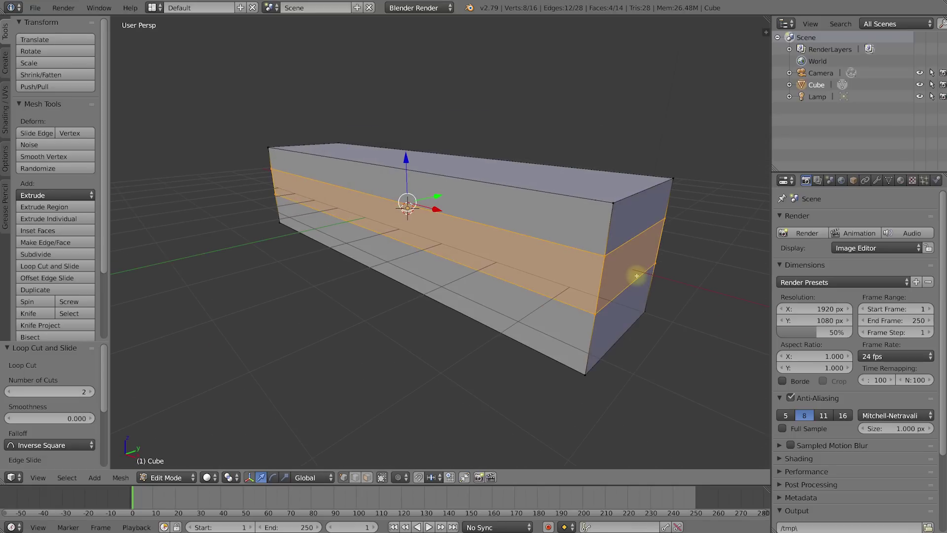
- Switch the mesh select mode to Face, keeping the middle band of faces selected
key(ctrl+Tab)
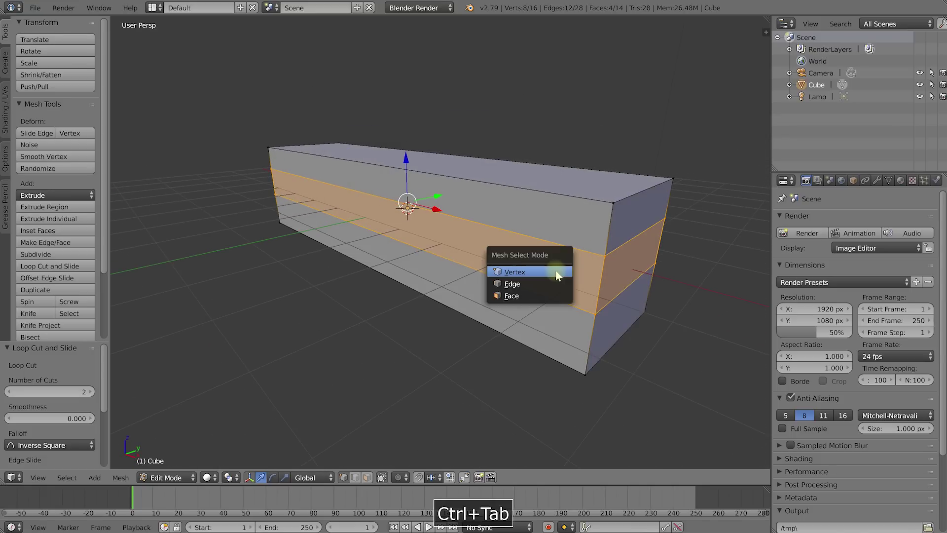
click(540, 296)
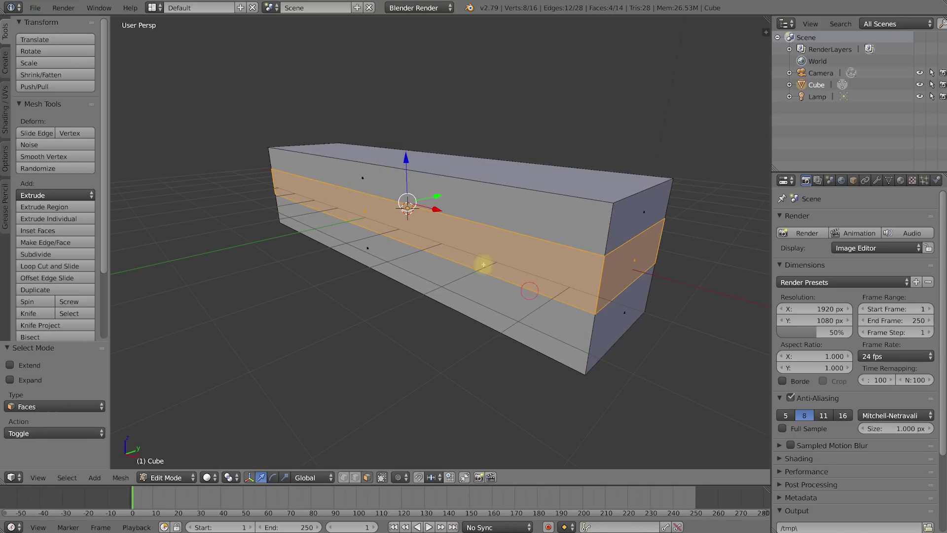
click(437, 237)
- Extrude the beam's middle band of faces outward along their vertex normals by about 0.3
middle_drag(549, 249, 584, 318)
scroll(622, 410, down, 3)
shift+right_click(524, 320)
mouse_move(524, 320)
middle_down()
mouse_move(545, 311)
mouse_move(540, 320)
middle_up()
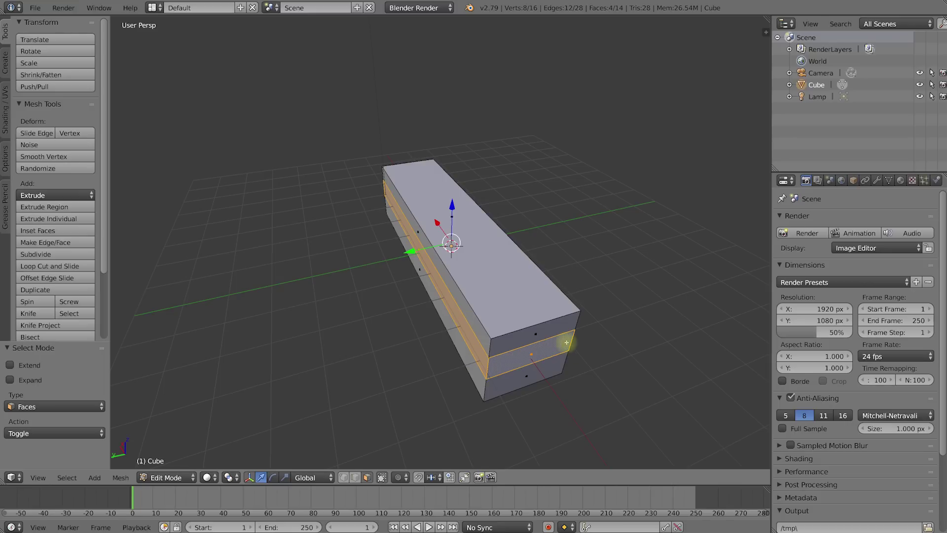
key(alt+e)
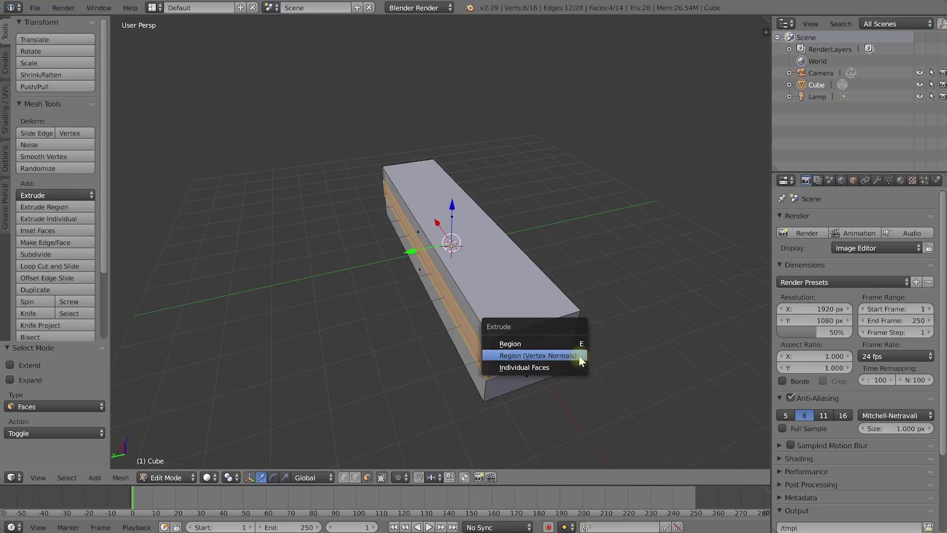
click(575, 360)
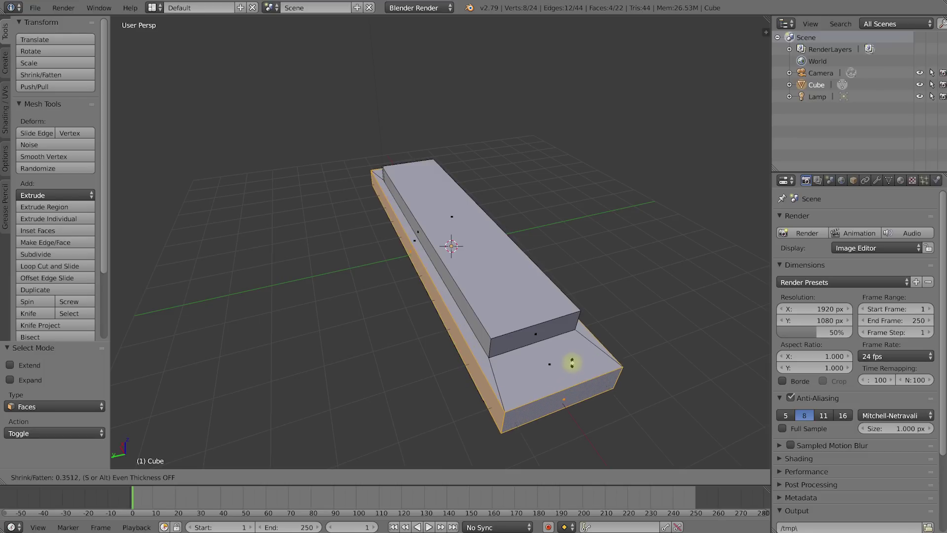
click(572, 363)
middle_drag(536, 348, 440, 293)
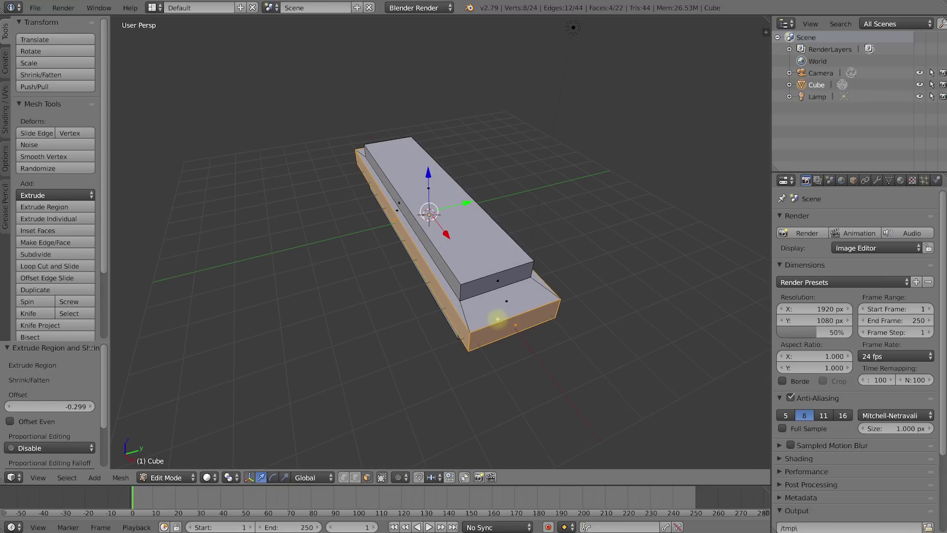
middle_drag(503, 302, 506, 294)
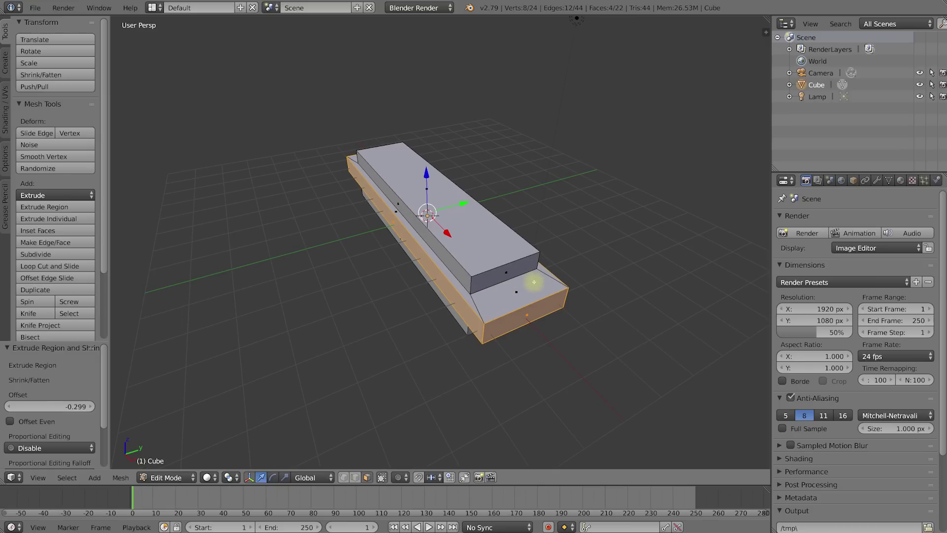
- Switch to vertex select mode, then select and frame the upper corner vertex at the beam's near end
scroll(532, 283, up, 6)
shift+middle_drag(568, 249, 520, 237)
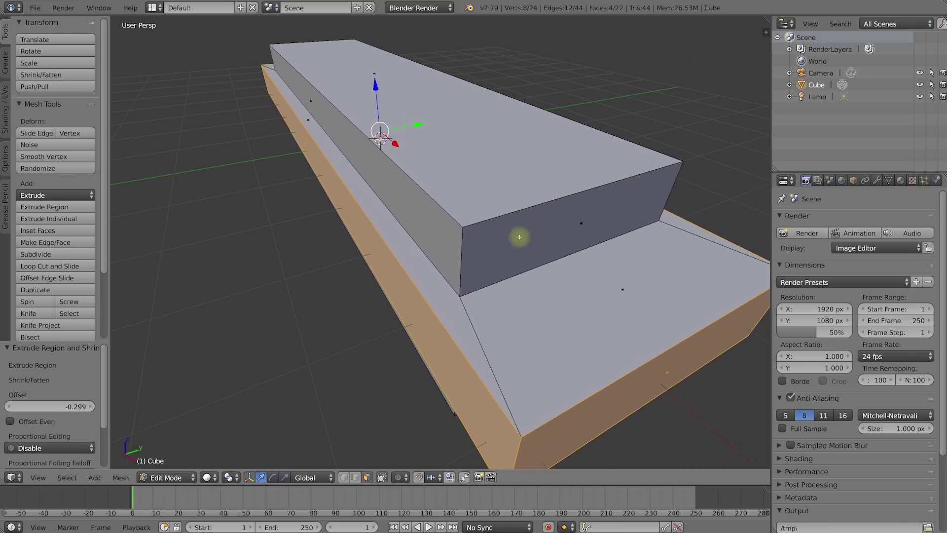
key(ctrl+Tab)
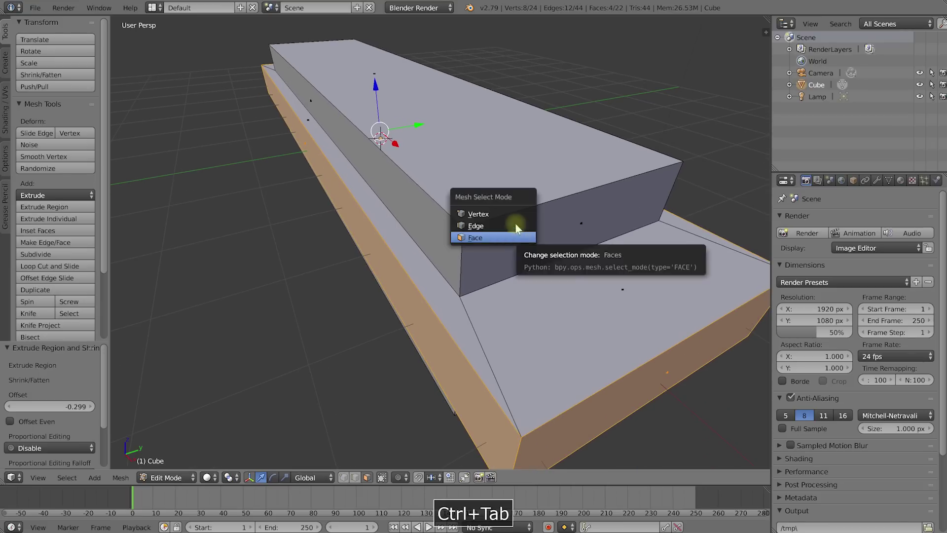
click(517, 213)
right_click(463, 228)
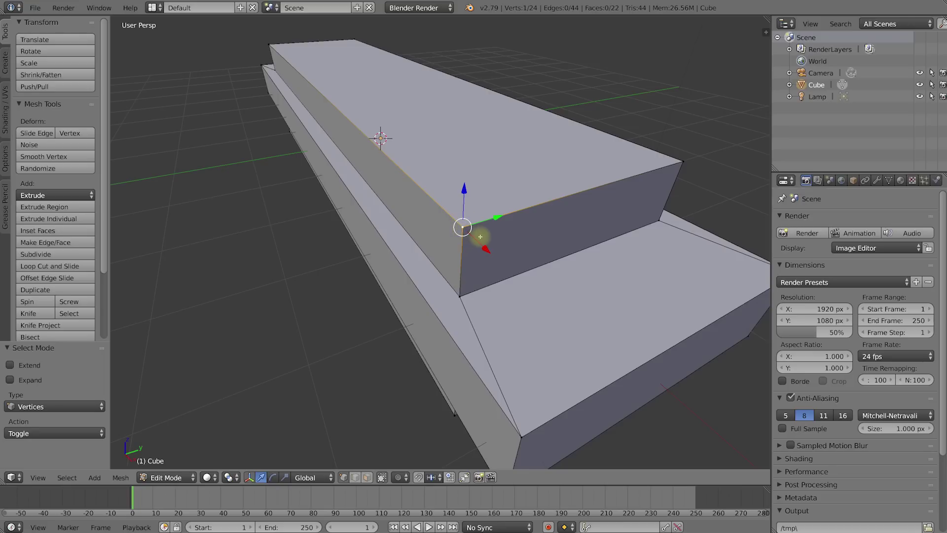
key(KP_Decimal)
scroll(493, 245, up, 2)
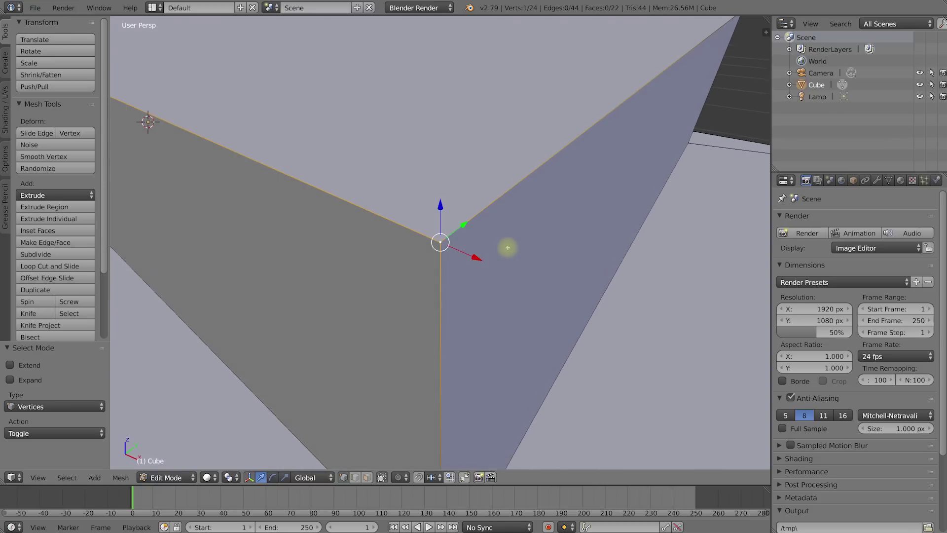
scroll(508, 247, down, 2)
- Display the mesh's vertex normals at size 0.90 and inspect their directions around the beam's corners
key(n)
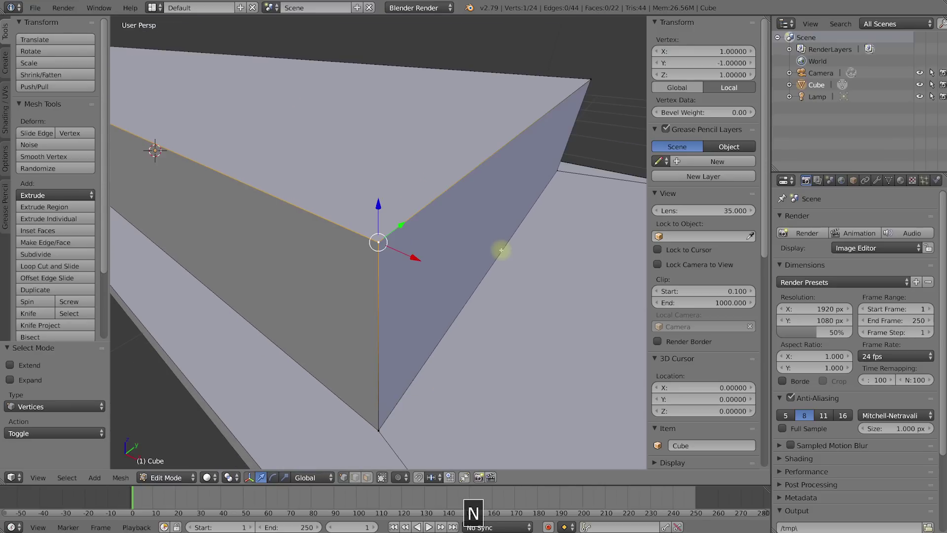
drag(765, 87, 760, 325)
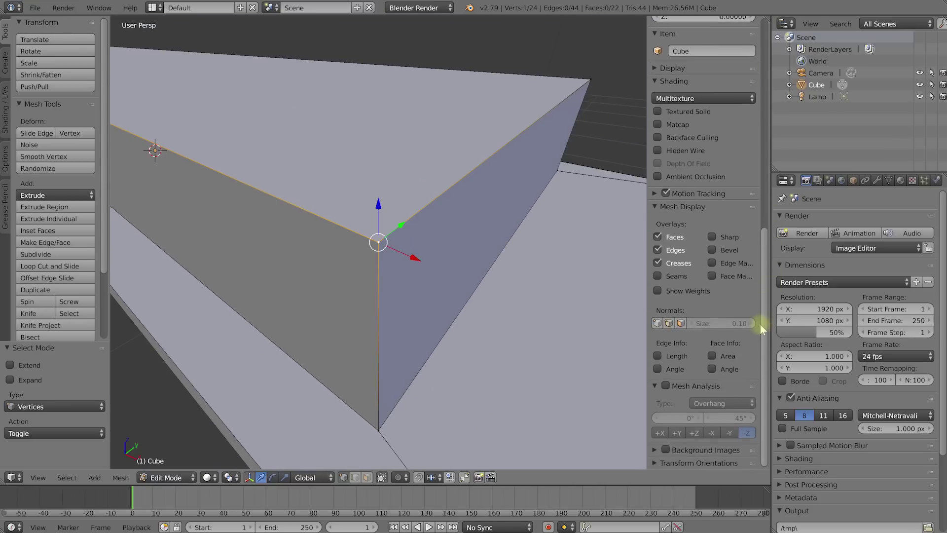
click(657, 323)
middle_drag(492, 311, 423, 296)
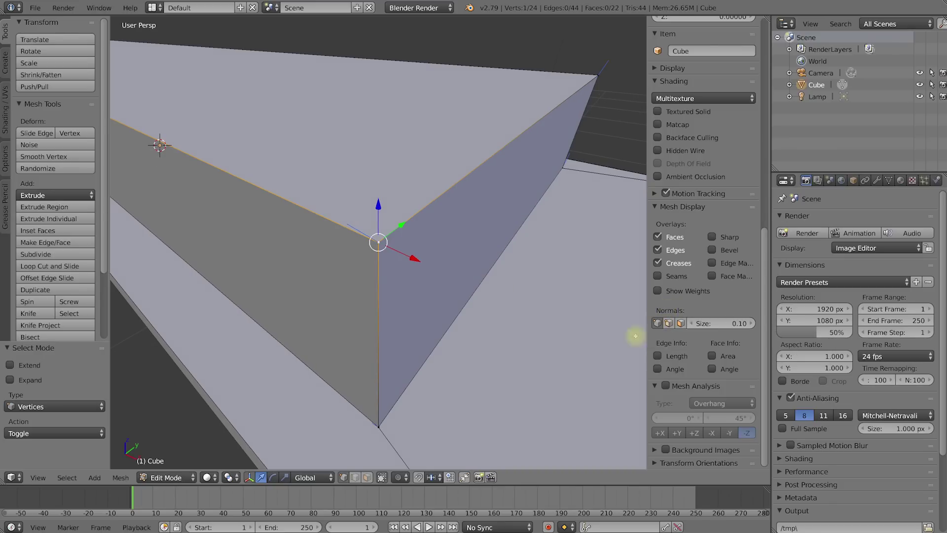
drag(739, 324, 683, 314)
middle_drag(447, 255, 378, 242)
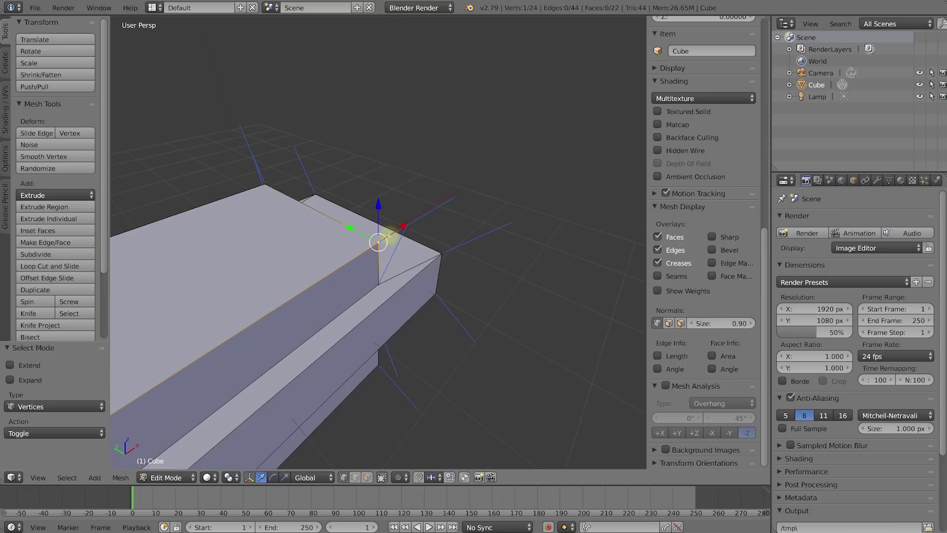
middle_drag(433, 256, 383, 251)
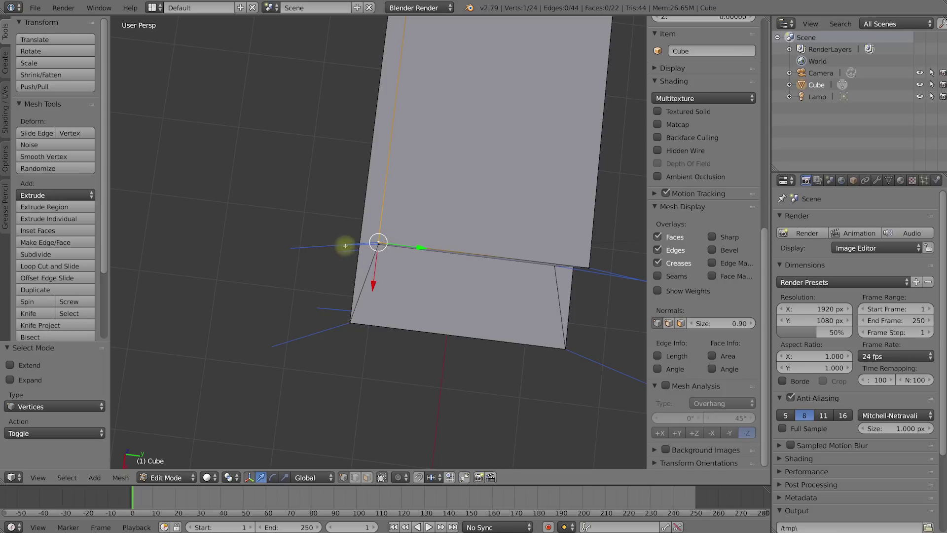
middle_drag(363, 237, 336, 112)
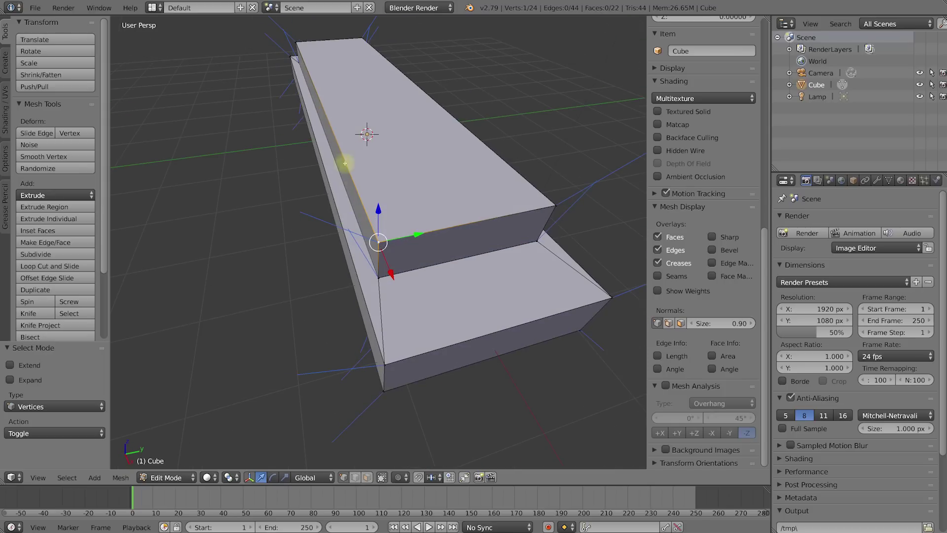
middle_drag(383, 239, 433, 283)
- Undo the band extrusion and switch the beam to Object Mode
key(ctrl+z)
key(ctrl+z)
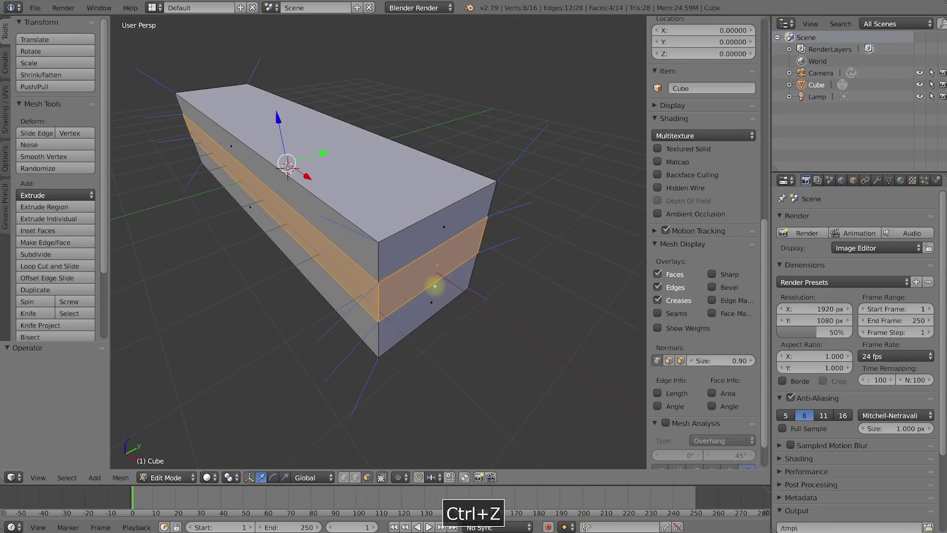
click(180, 477)
click(177, 461)
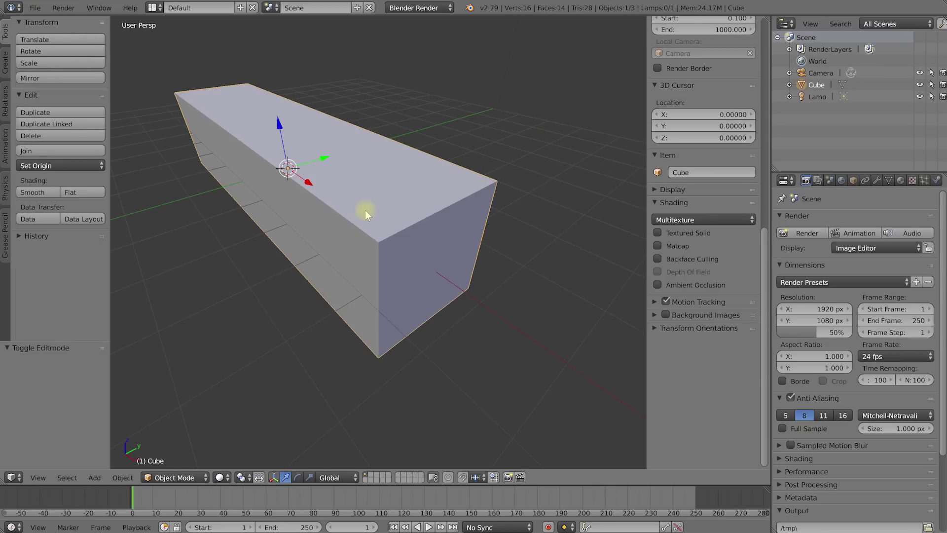
- Check the beam's scale values and apply its scale
mouse_move(768, 257)
mouse_down()
mouse_move(761, 29)
mouse_move(758, 46)
mouse_up()
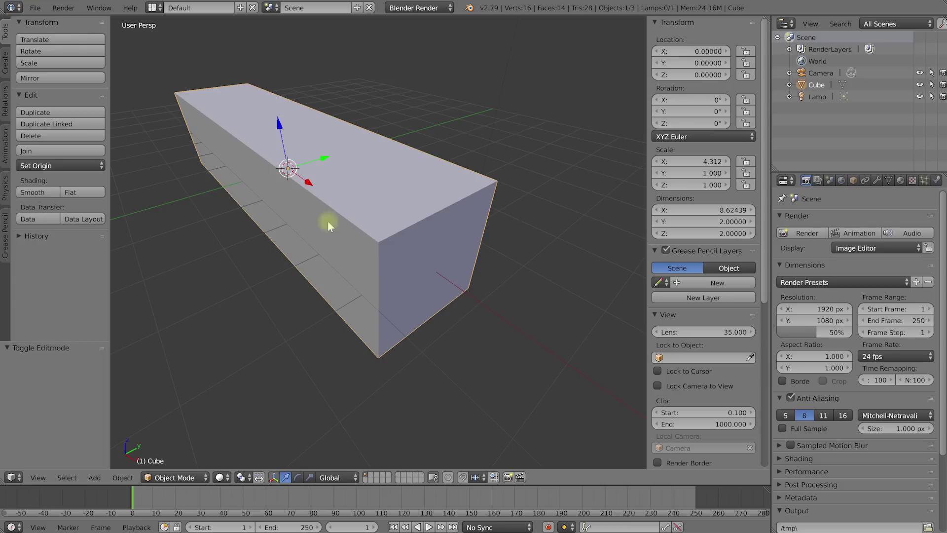
click(119, 479)
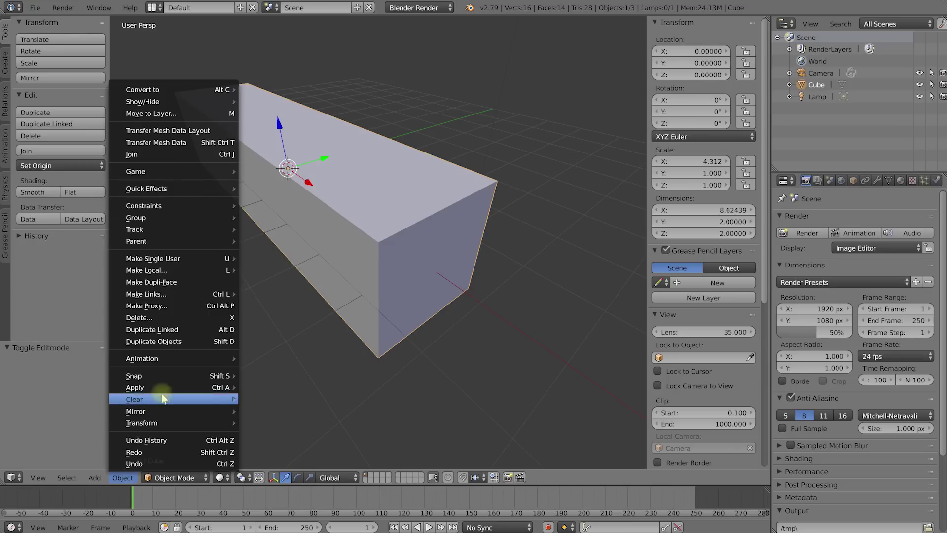
mouse_move(164, 391)
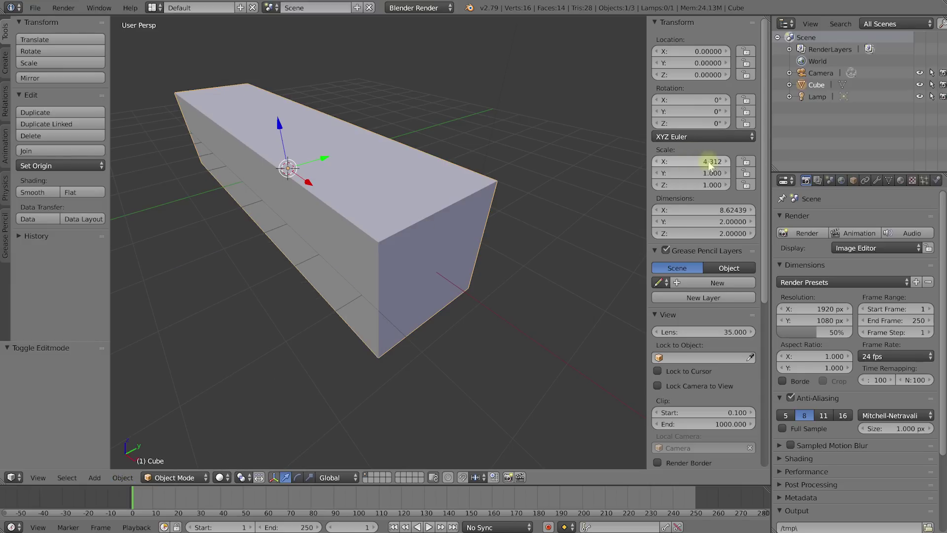
click(123, 477)
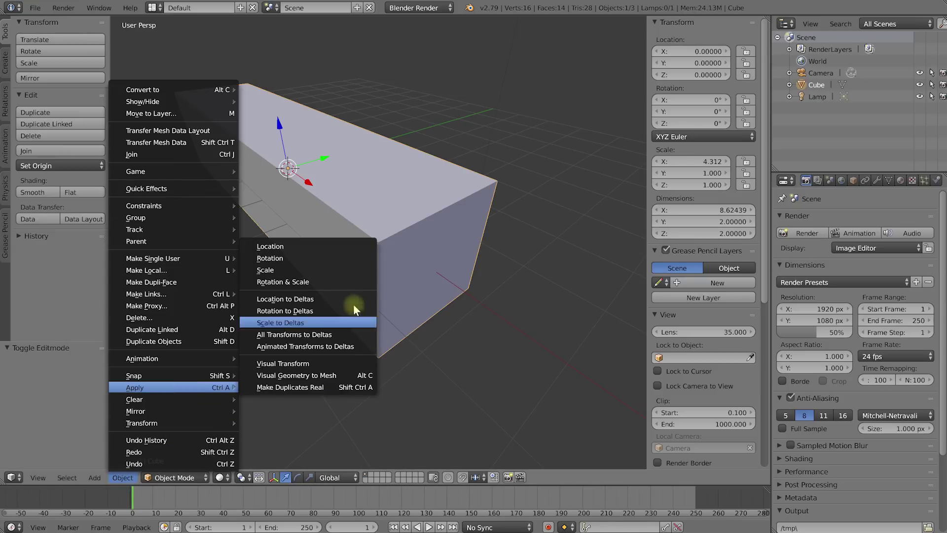
click(302, 270)
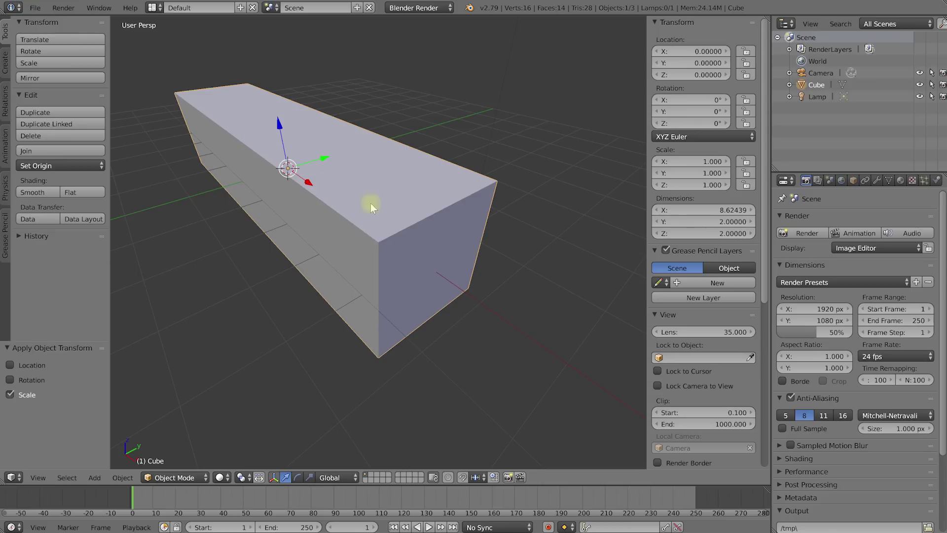
- Enter Edit Mode and examine the vertex normals at the beam's near corner from above
key(Tab)
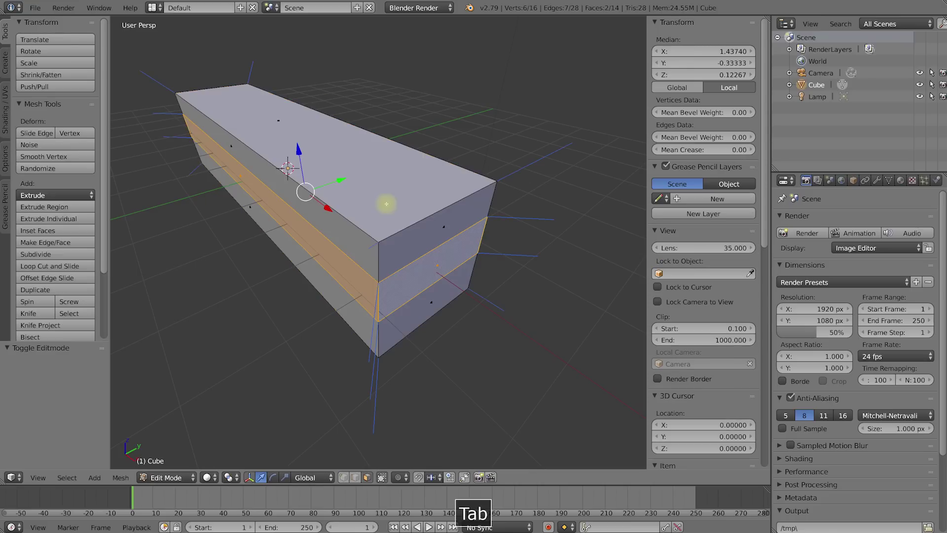
scroll(383, 232, up, 5)
scroll(375, 260, up, 4)
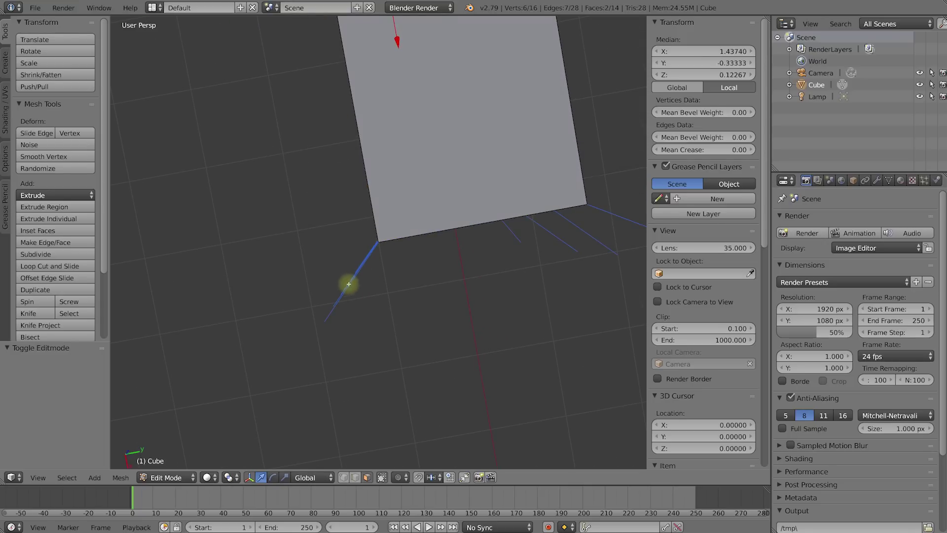
middle_drag(388, 234, 366, 193)
scroll(397, 220, down, 5)
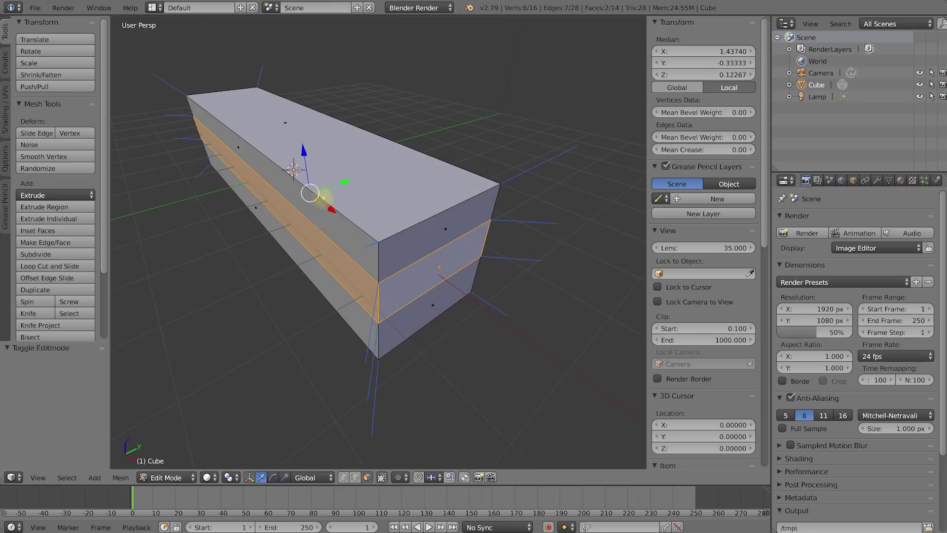
- Add the two missing faces of the middle band to the selection, covering all four sides
middle_drag(436, 255, 341, 234)
shift+middle_drag(529, 271, 355, 180)
shift+right_click(446, 265)
middle_drag(523, 217, 445, 236)
scroll(457, 222, down, 5)
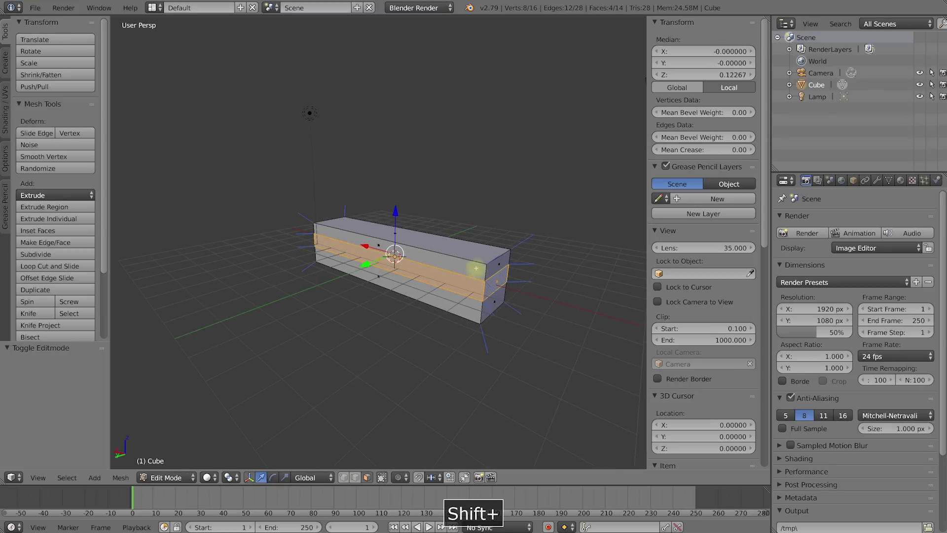
shift+right_click(436, 258)
middle_drag(436, 258, 457, 273)
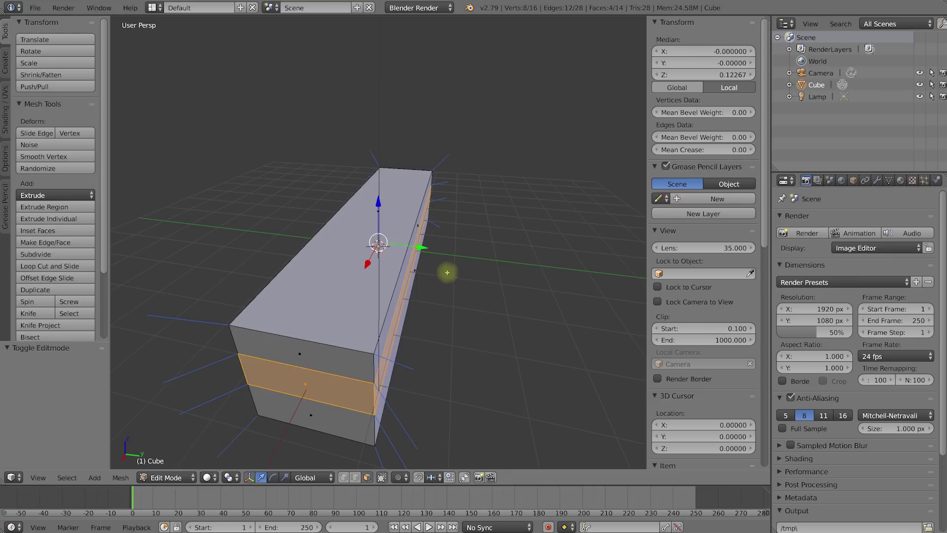
- Extrude the selected band outward with Region (Vertex Normals) by about 0.835
key(alt+e)
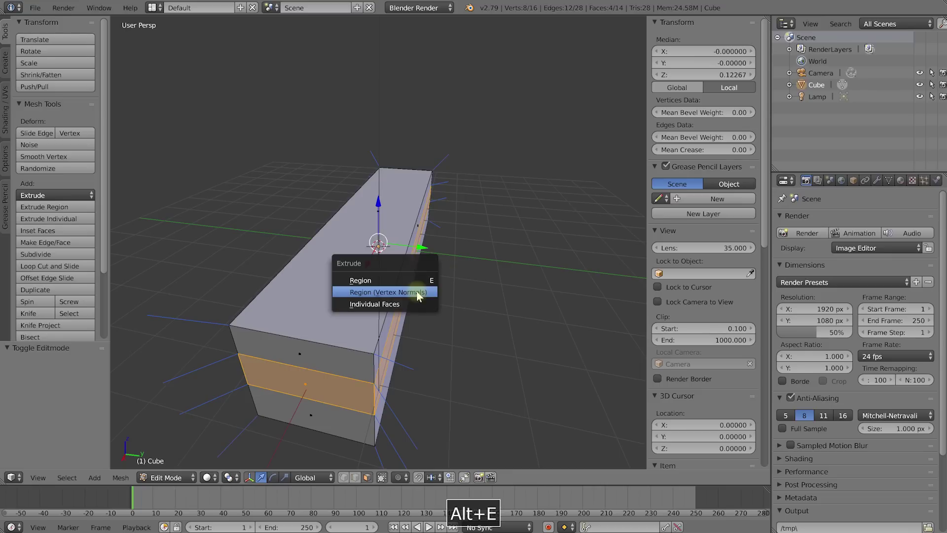
click(387, 294)
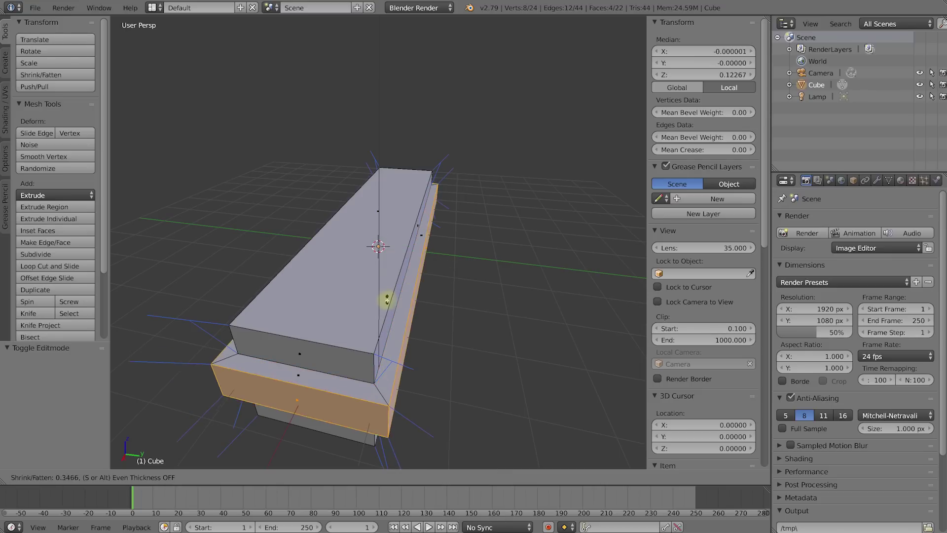
click(391, 309)
mouse_move(392, 309)
middle_down()
mouse_move(391, 317)
mouse_move(416, 297)
mouse_move(394, 310)
middle_up()
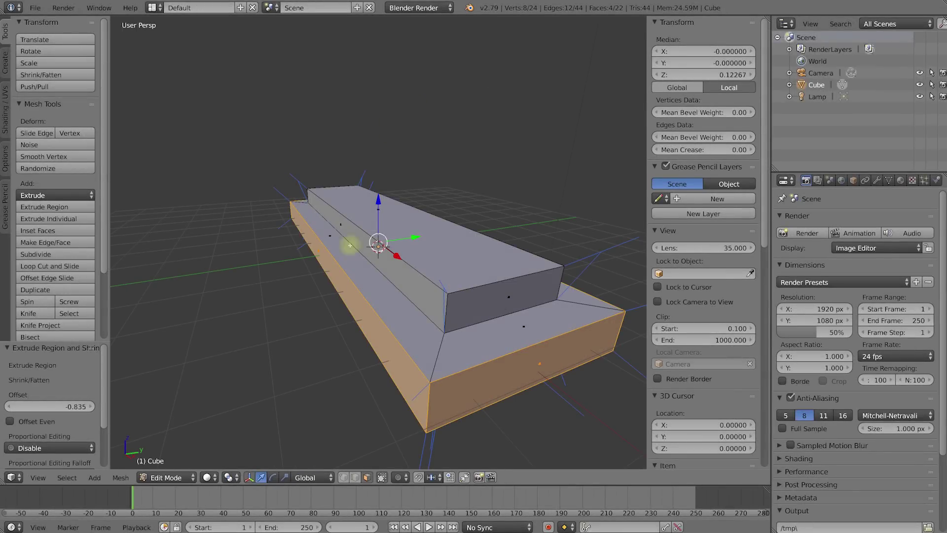
- Select the beam's top face and inset it by about 0.51
middle_drag(464, 195, 468, 194)
shift+middle_drag(467, 195, 384, 254)
scroll(406, 235, up, 3)
right_click(282, 245)
middle_drag(306, 239, 311, 234)
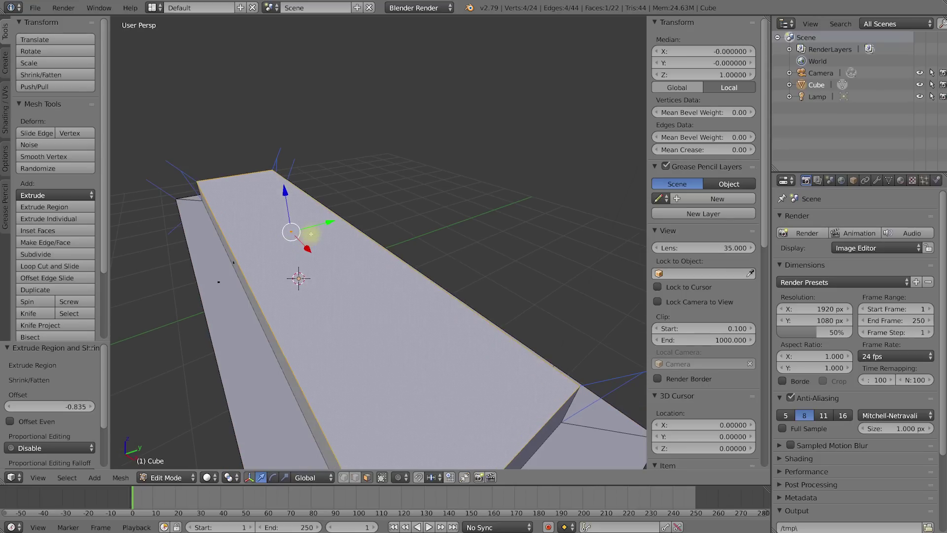
key(i)
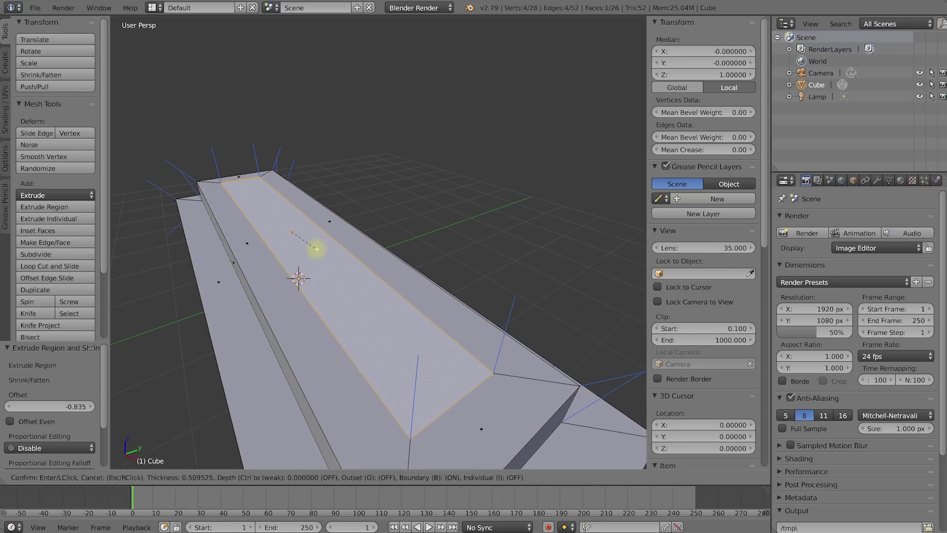
click(311, 250)
- Try to extrude the inset top face upward along its normal by about 1.17
middle_drag(311, 249, 332, 262)
key(e)
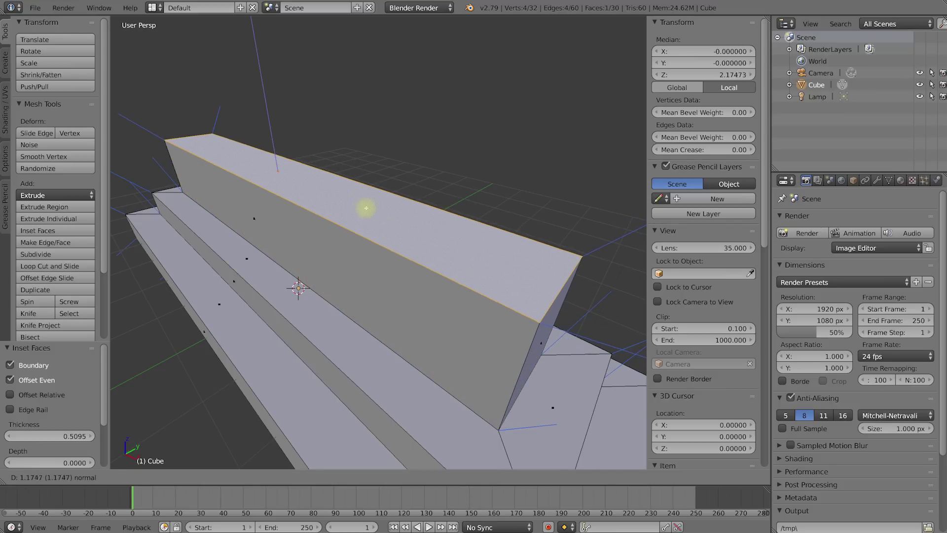
right_click(366, 210)
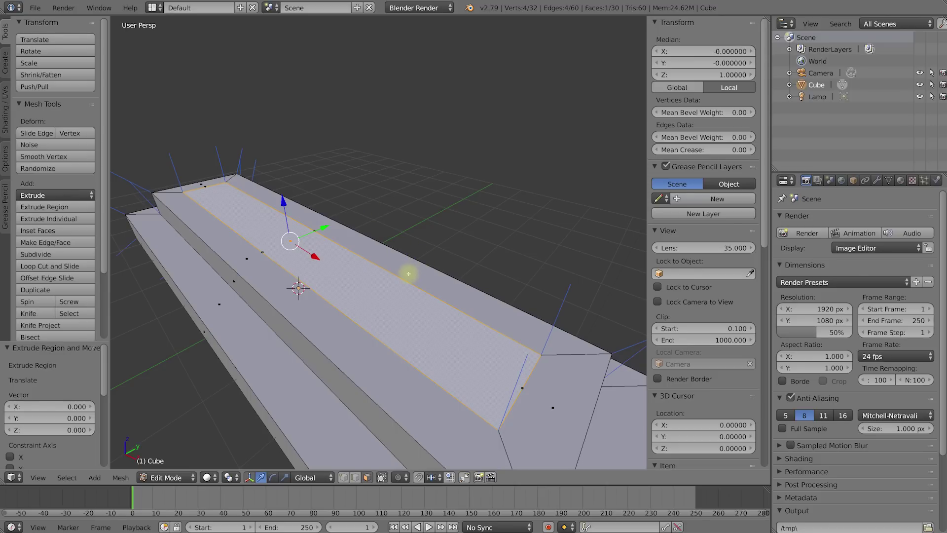
- In edge select mode, try moving one long edge of the inset top face about -0.365 along Y and 0.211 along Z
key(ctrl+Tab)
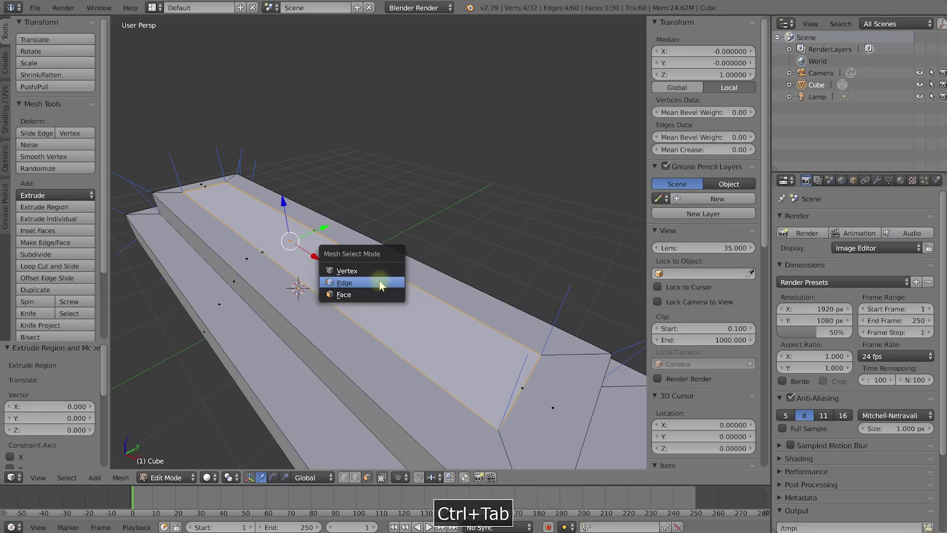
click(380, 283)
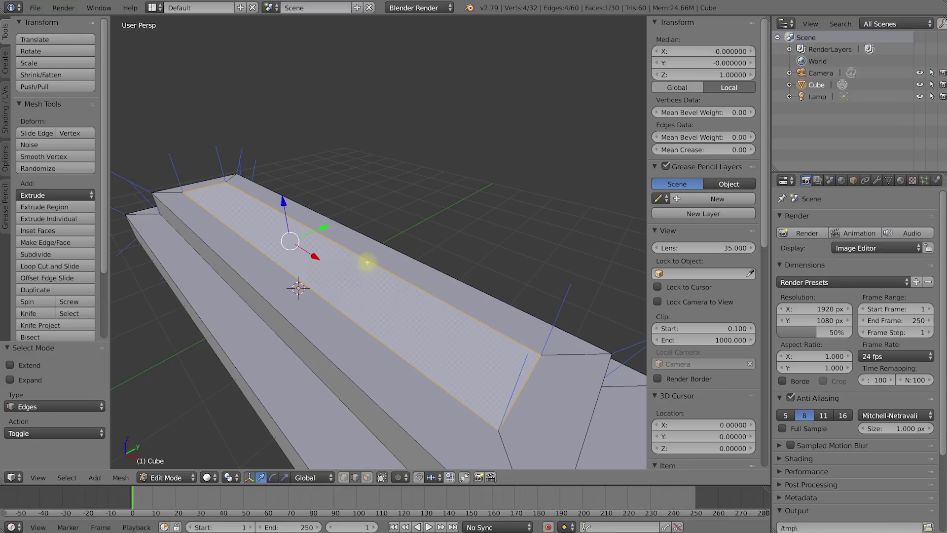
right_click(367, 262)
drag(335, 228, 325, 232)
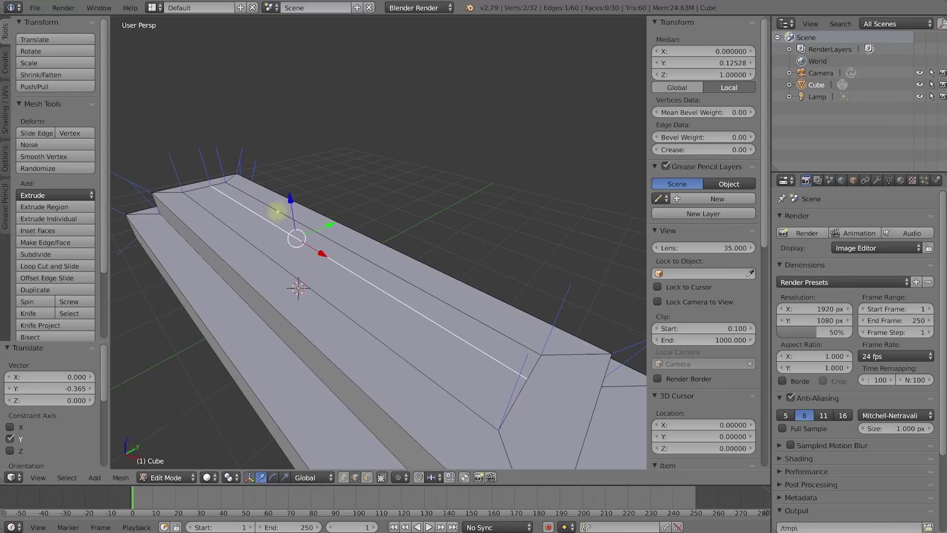
drag(290, 200, 292, 188)
- Try moving the inset face's opposite long edge up about 0.336 along Z and about 0.106 along Y
middle_drag(343, 227, 356, 328)
right_click(310, 374)
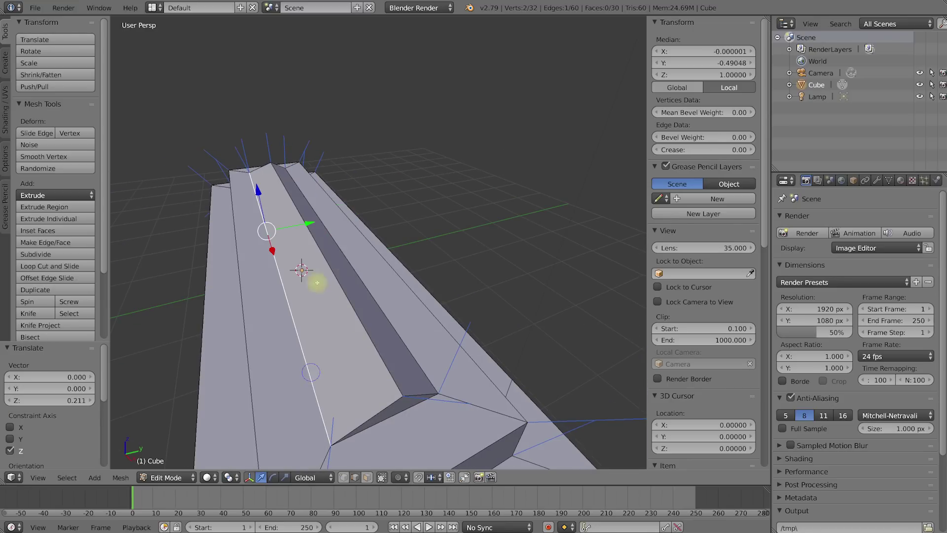
drag(258, 189, 254, 170)
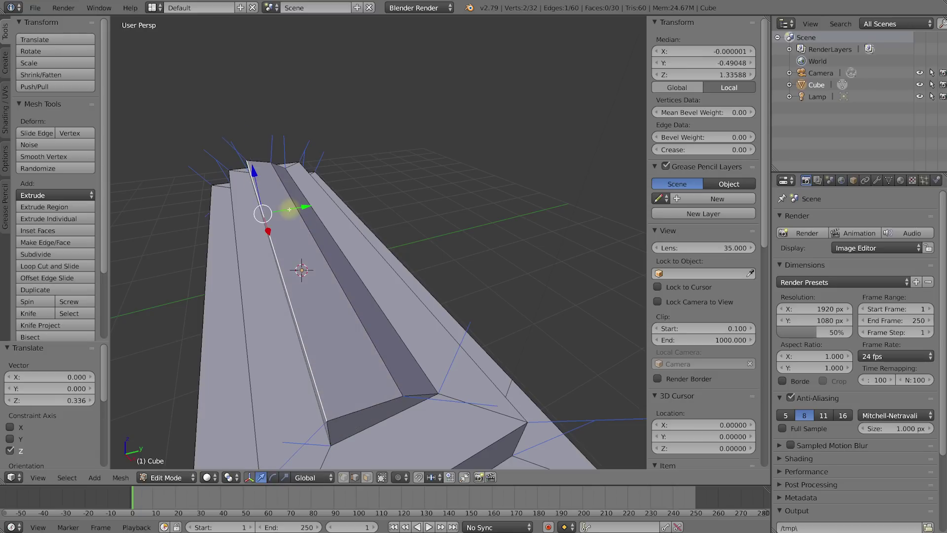
drag(304, 210, 312, 207)
middle_drag(346, 372, 423, 334)
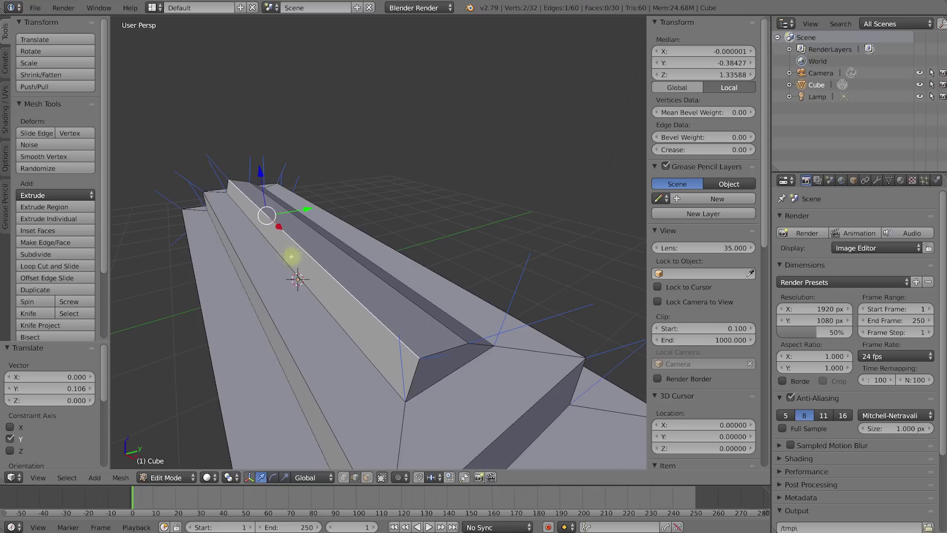
middle_drag(328, 253, 281, 240)
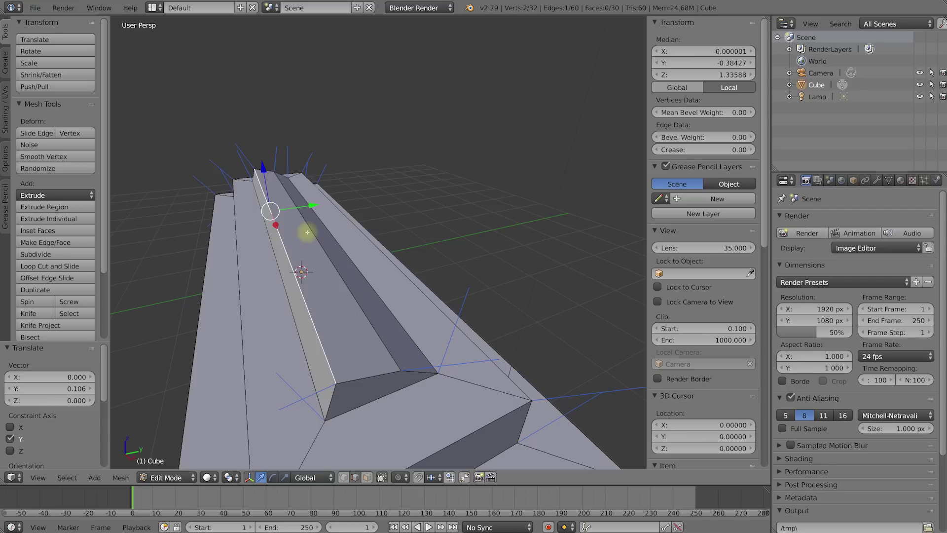
- Undo the moves of both long edges, returning to the face selection of the inset top
key(ctrl+z)
key(ctrl+z)
key(ctrl+z)
key(ctrl+z)
key(ctrl+z)
key(ctrl+z)
- Undo the leftover extrusion of the inset top face, trying out face lifts of about 0.476 and 0.419 along Z
drag(289, 182, 290, 160)
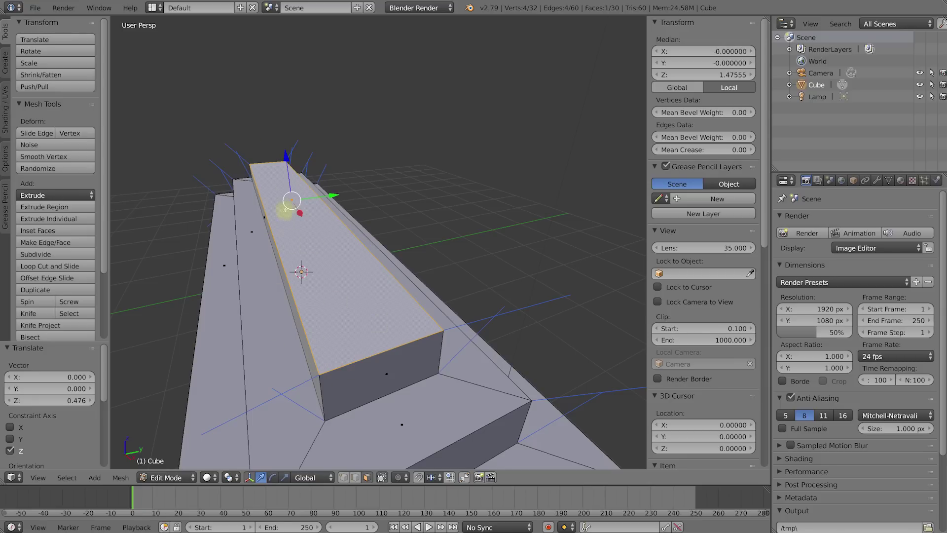
key(ctrl+z)
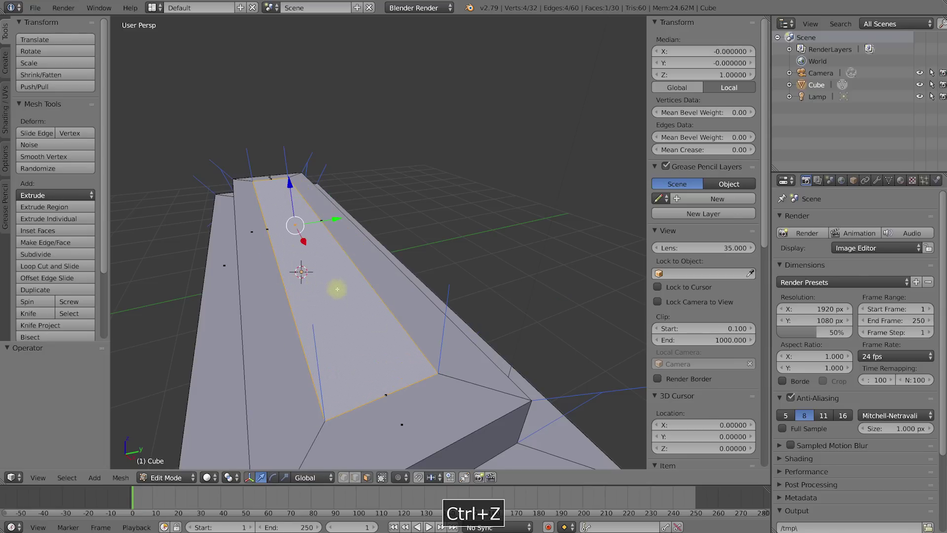
drag(291, 186, 291, 163)
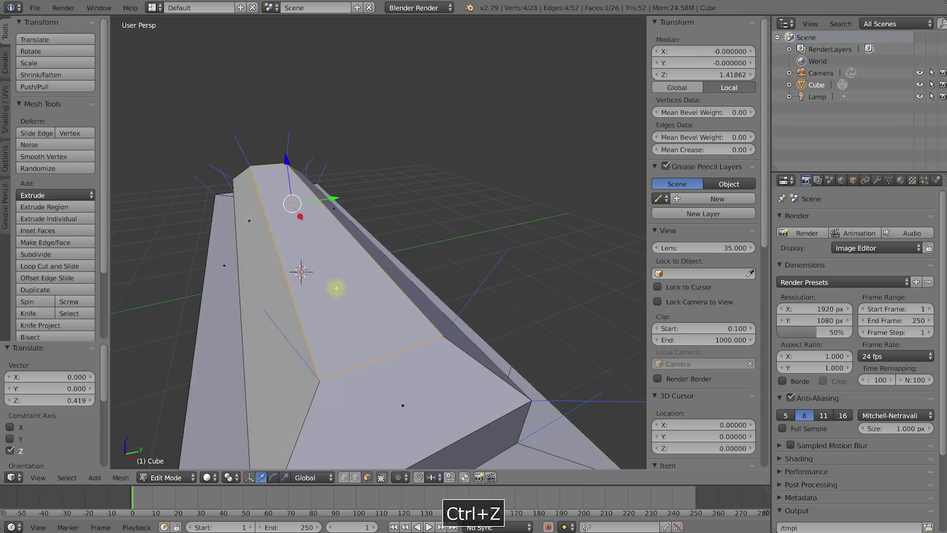
key(ctrl+z)
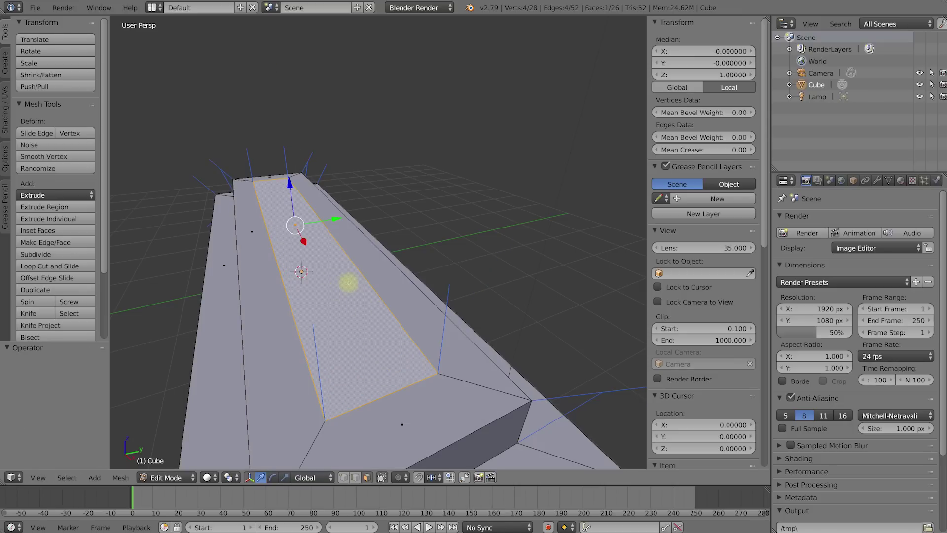
- Try extruding the inset top face upward along its normal by about 1.55, and undo the extrusion
key(e)
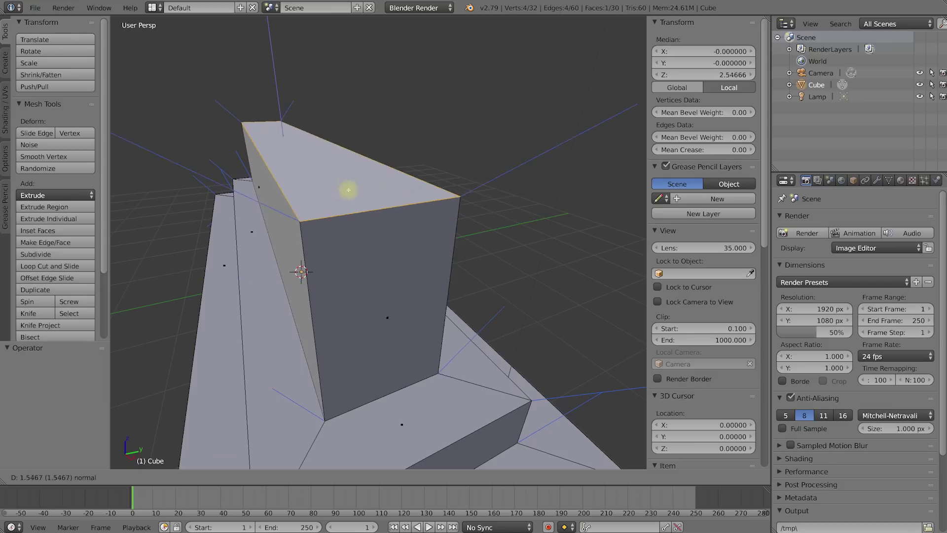
key(Escape)
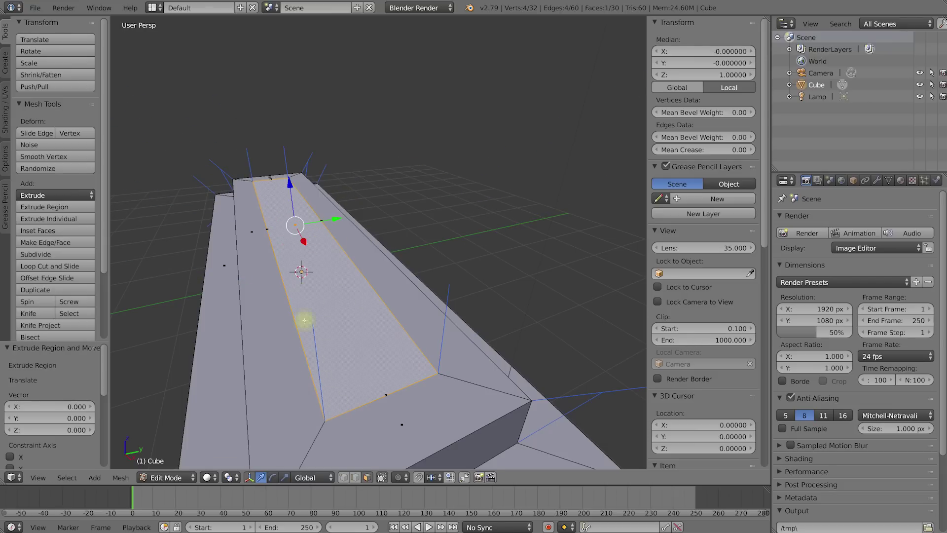
key(ctrl+z)
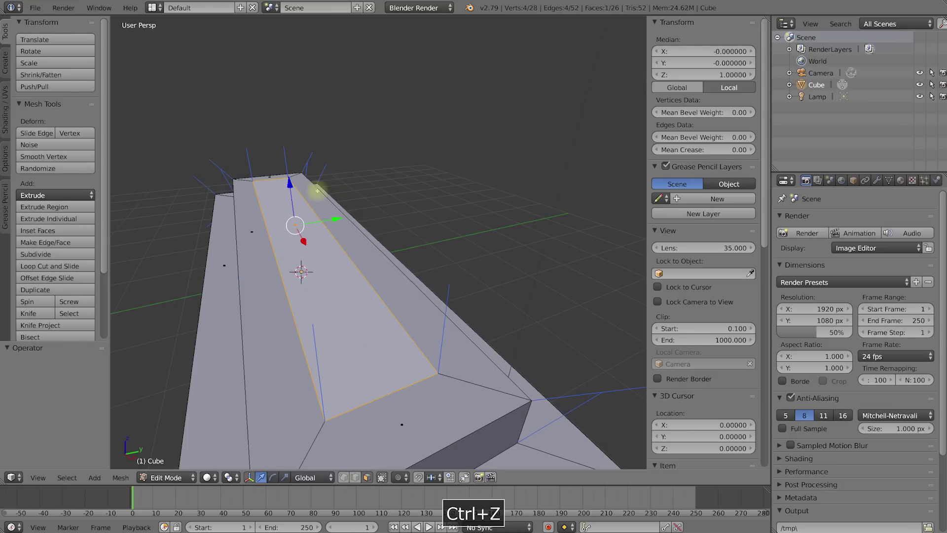
- Raise the inset top face about 0.098 along Z without extruding, and return to Object Mode
key(g)
click(282, 178)
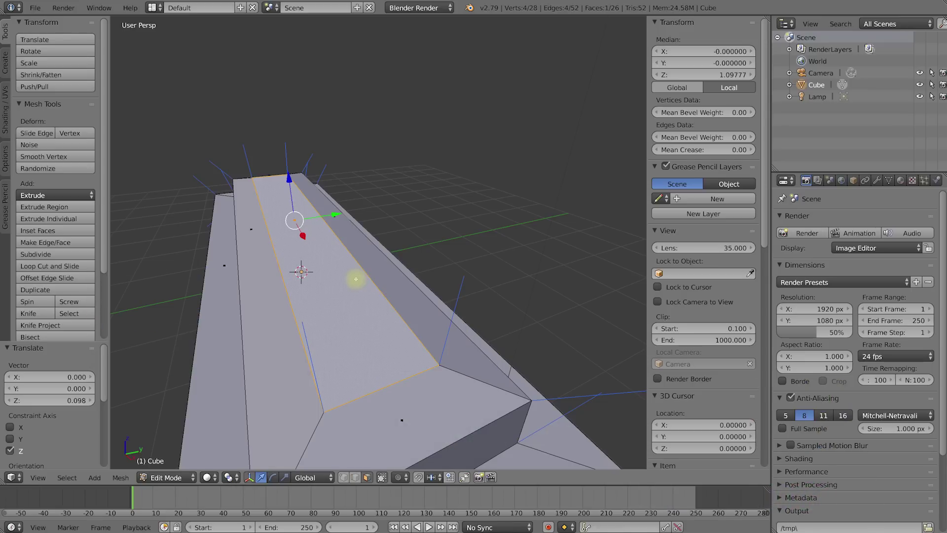
key(Tab)
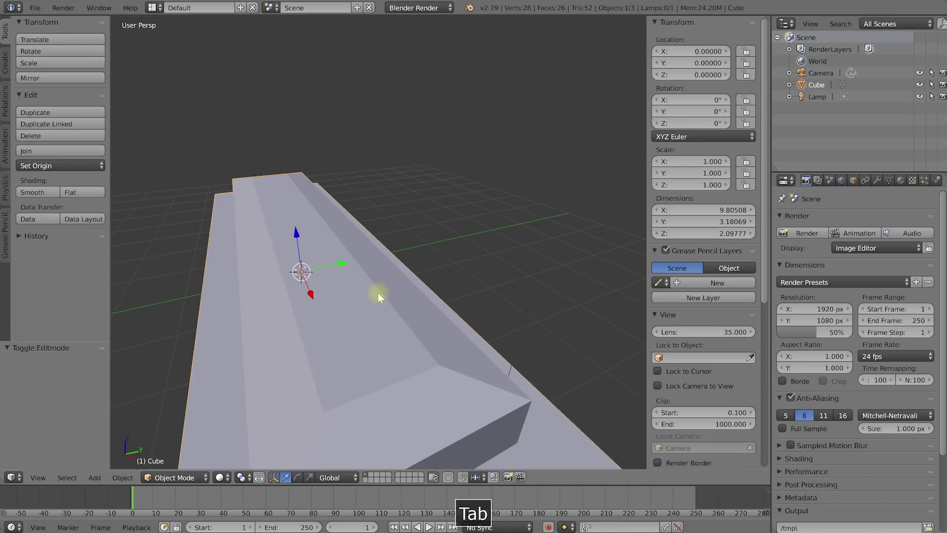
- Switch the render engine to Cycles Render and enable world nodes with a Sky Texture as the background color
click(420, 8)
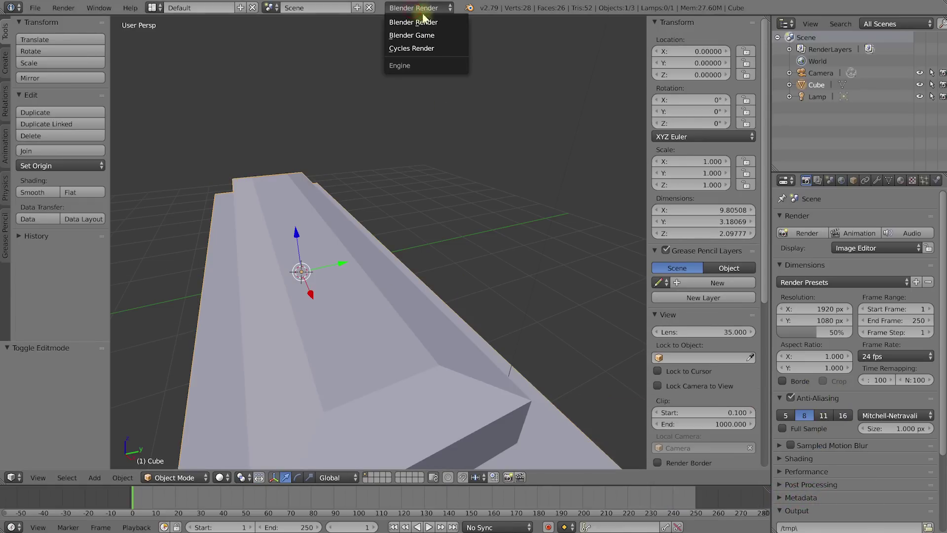
click(429, 49)
click(841, 180)
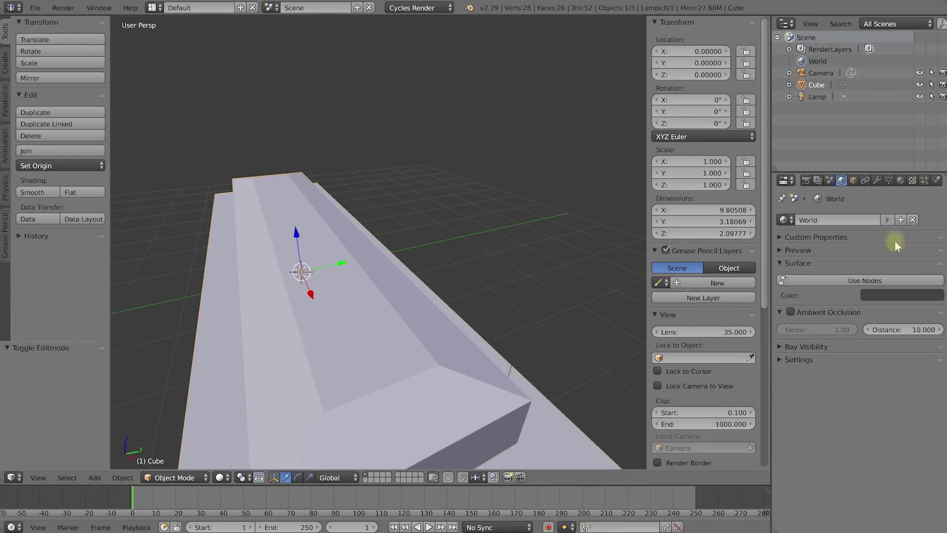
click(865, 281)
click(939, 302)
click(736, 265)
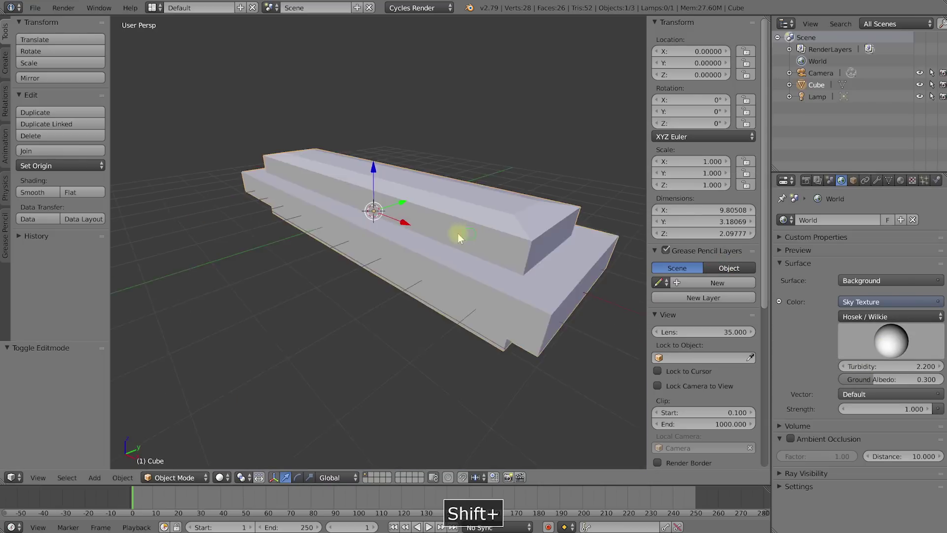
- Align the camera to a view of the whole beam and render the image
shift+middle_drag(458, 233, 437, 233)
key(ctrl+alt+0)
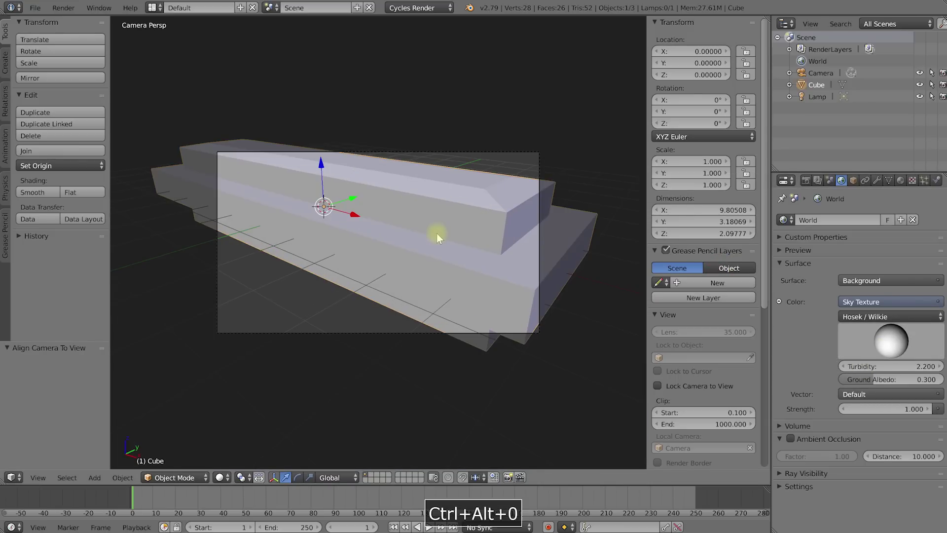
key(F12)
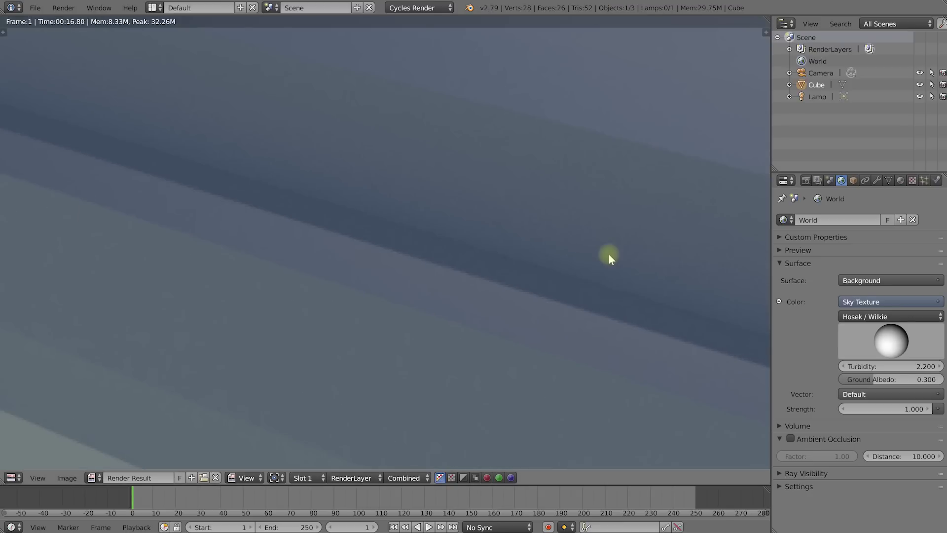
shift+middle_drag(610, 256, 591, 246)
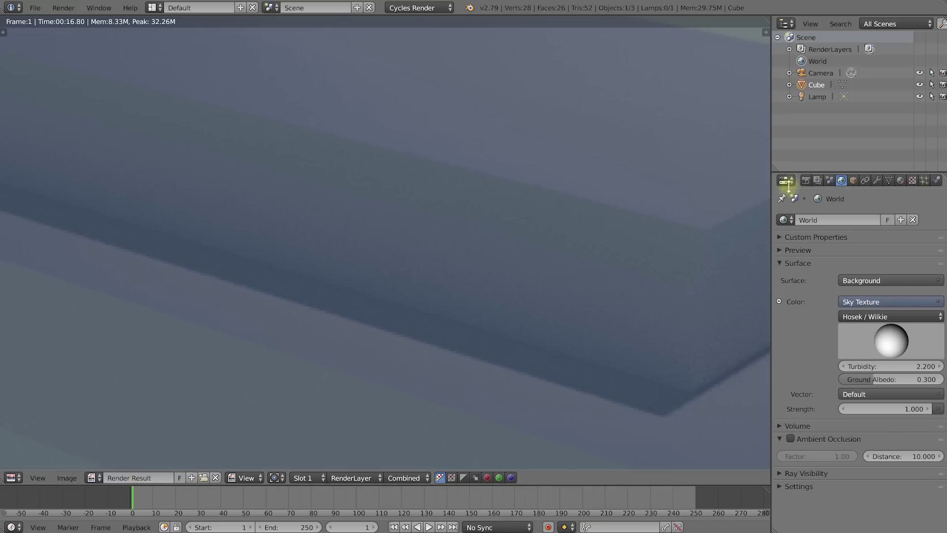
- Set the render samples to 514 in the sampling settings and render the image again
click(806, 181)
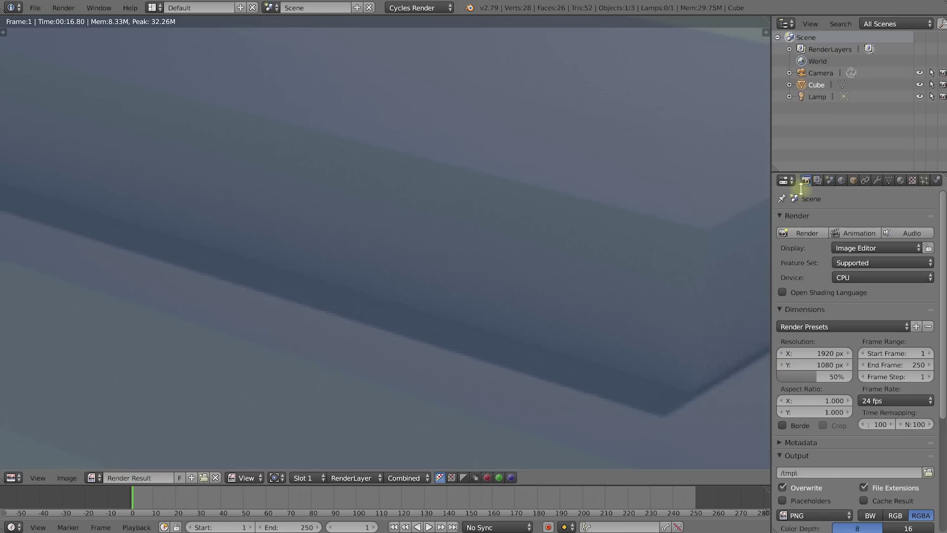
drag(943, 220, 936, 380)
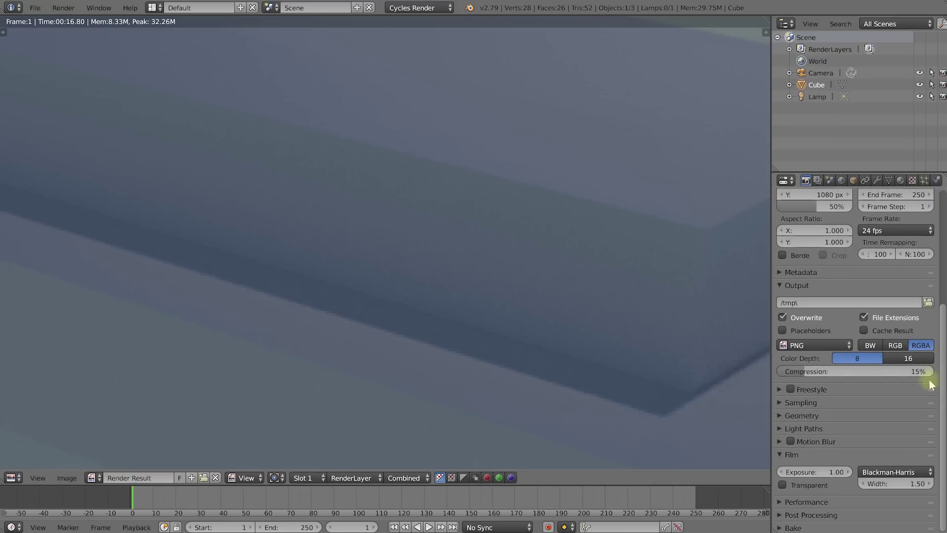
click(781, 402)
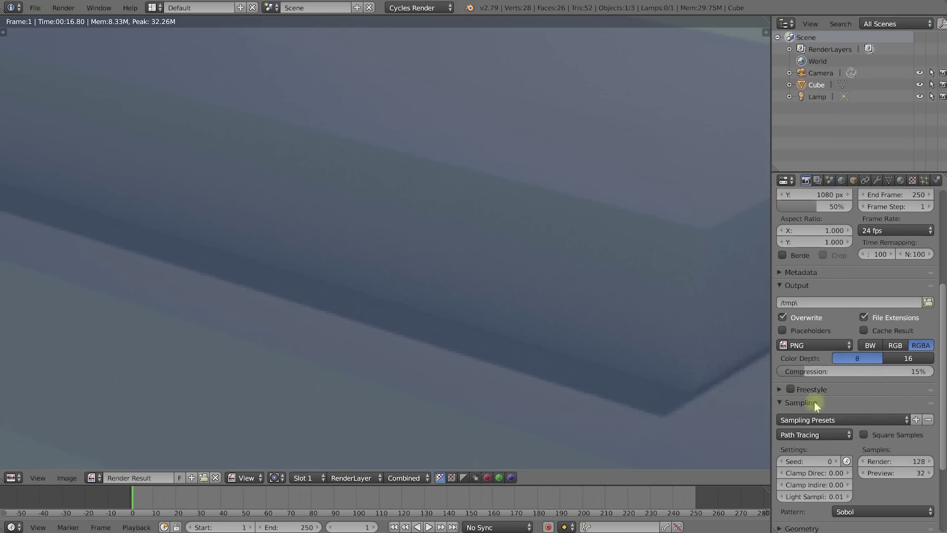
scroll(872, 401, down, 2)
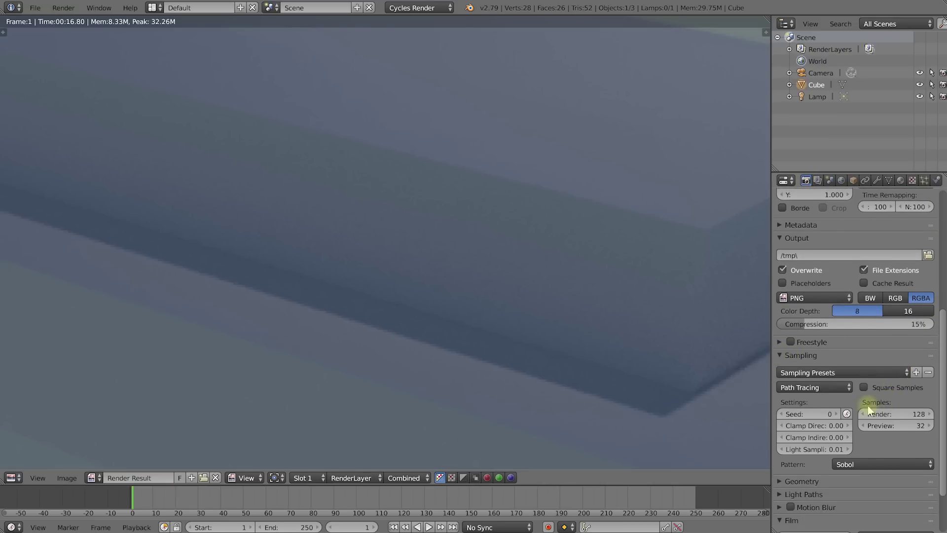
click(918, 414)
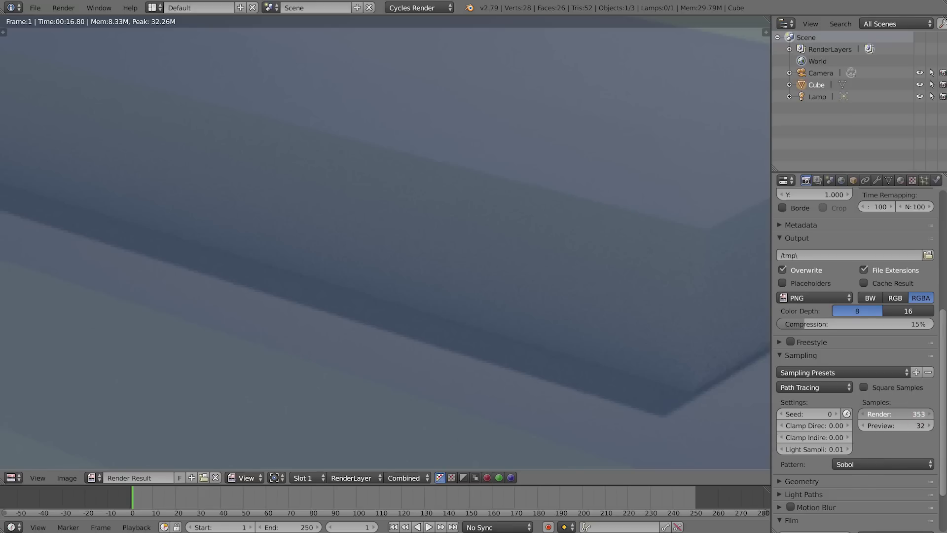
drag(918, 415, 921, 414)
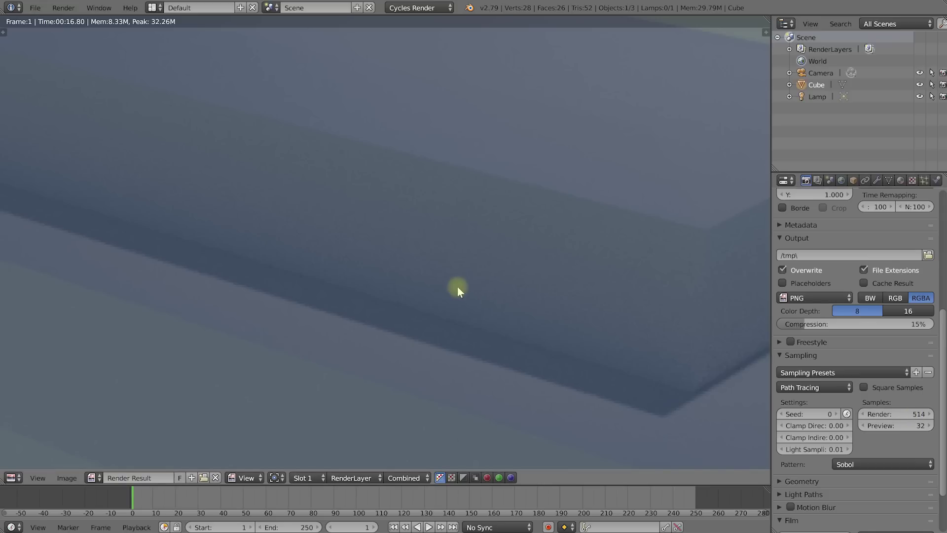
key(F12)
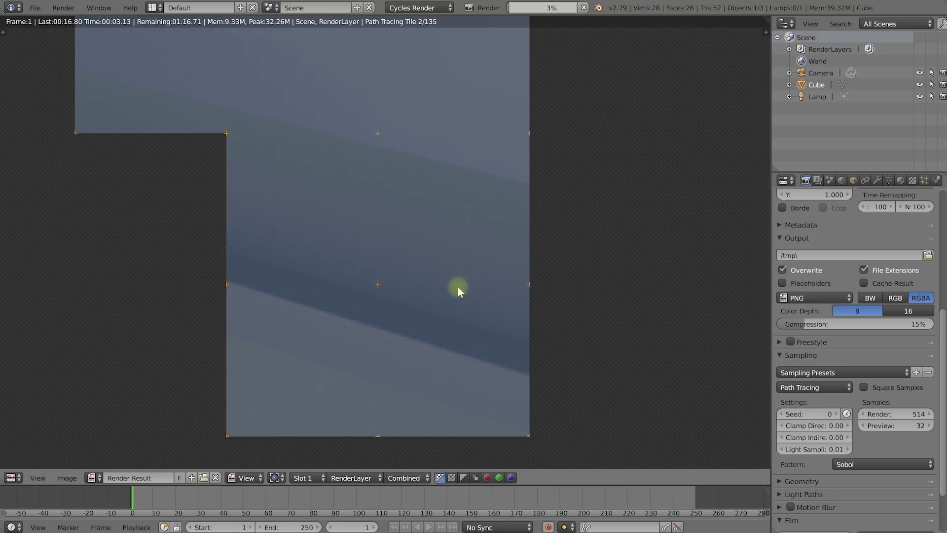